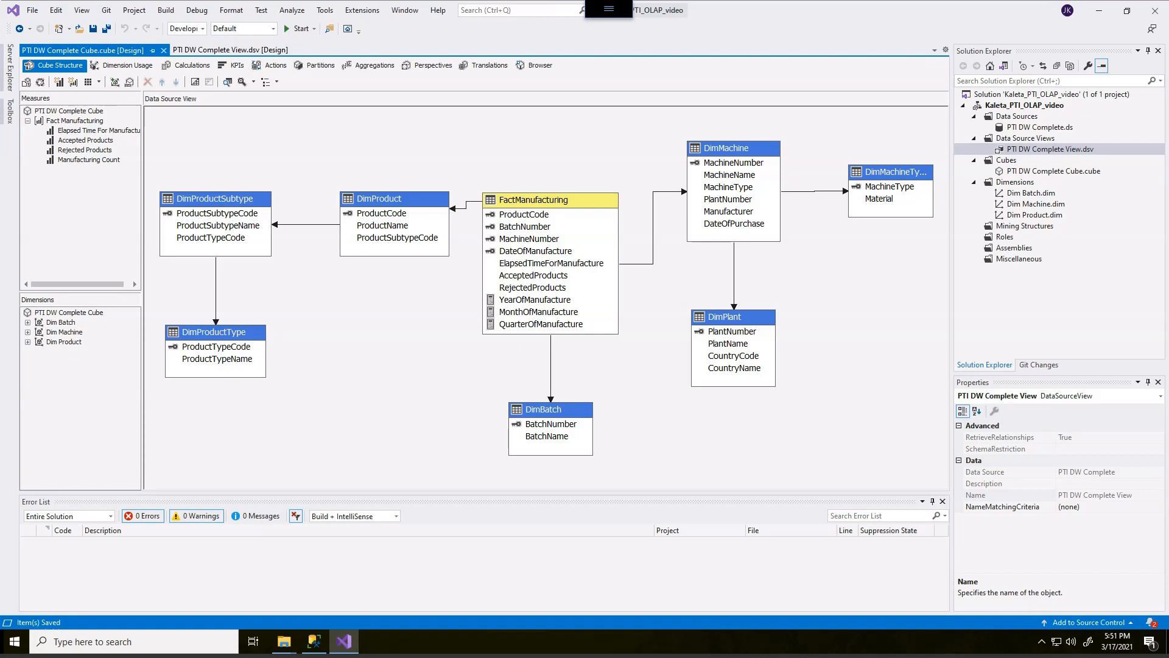
# Move the DimBatch table up and relocate the DimProductSubtype and DimProductType tables beneath DimProduct in the data source diagram.
pyautogui.click(570, 411)
pyautogui.moveTo(570, 411); pyautogui.dragTo(570, 381)
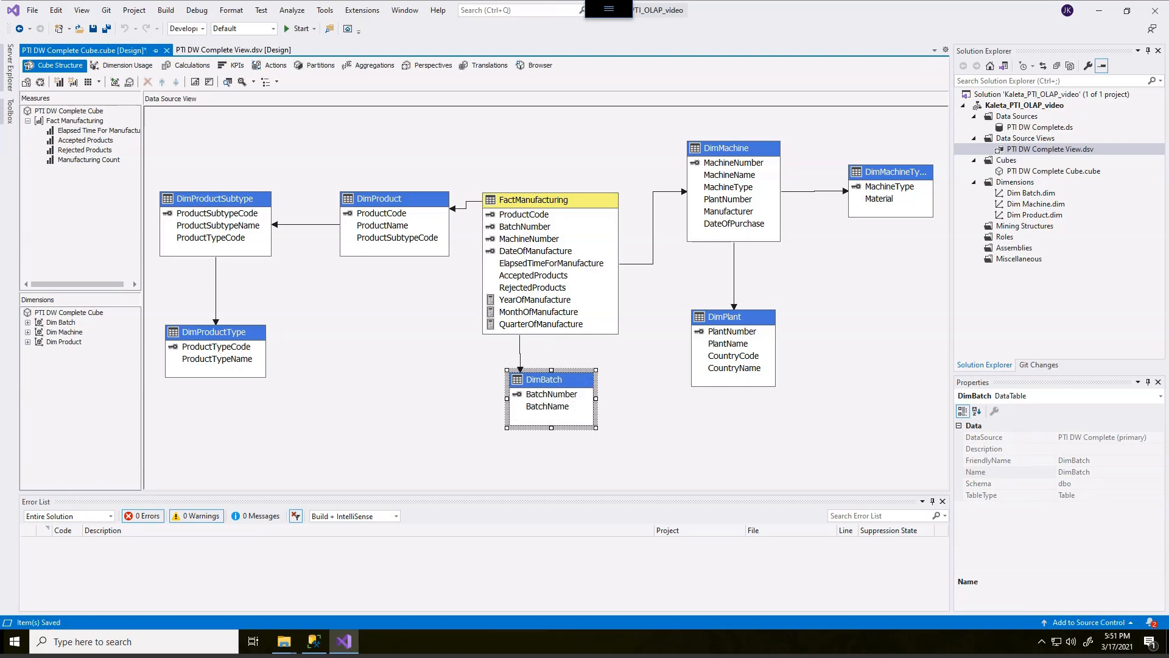
pyautogui.moveTo(288, 389); pyautogui.dragTo(153, 177)
pyautogui.moveTo(214, 225); pyautogui.dragTo(393, 316)
# Stack DimProduct, DimProductSubtype and DimProductType into a compact vertical column near the fact table.
pyautogui.click(393, 199)
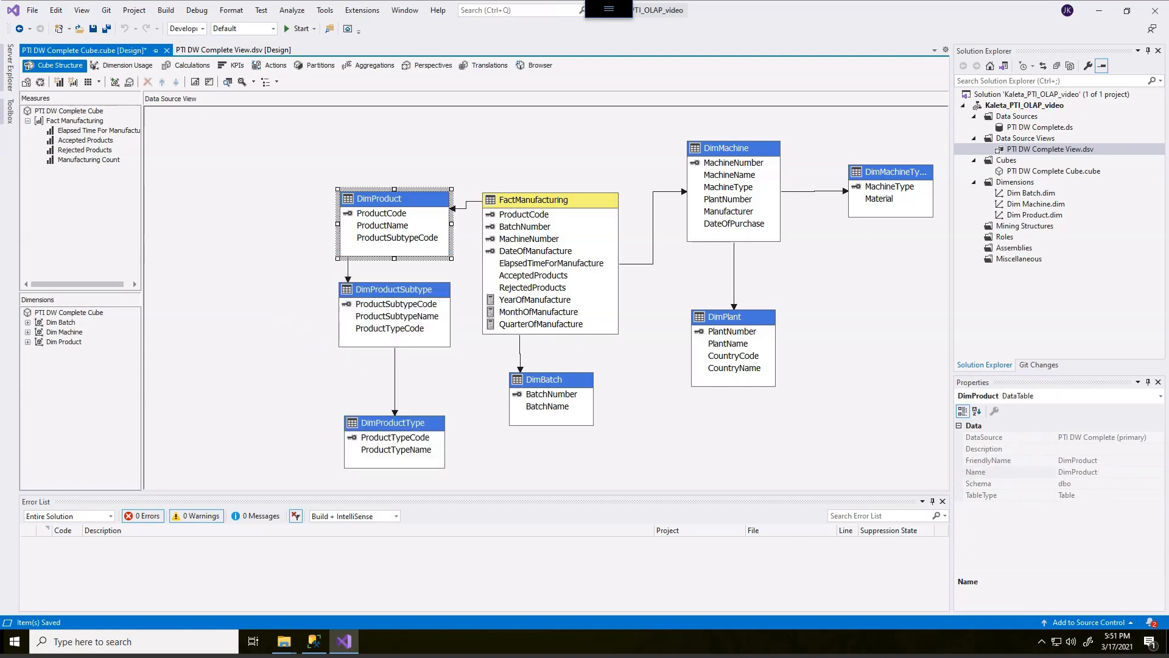
pyautogui.moveTo(394, 199); pyautogui.dragTo(392, 170)
pyautogui.click(394, 290)
pyautogui.moveTo(394, 290); pyautogui.dragTo(390, 265)
pyautogui.click(393, 423)
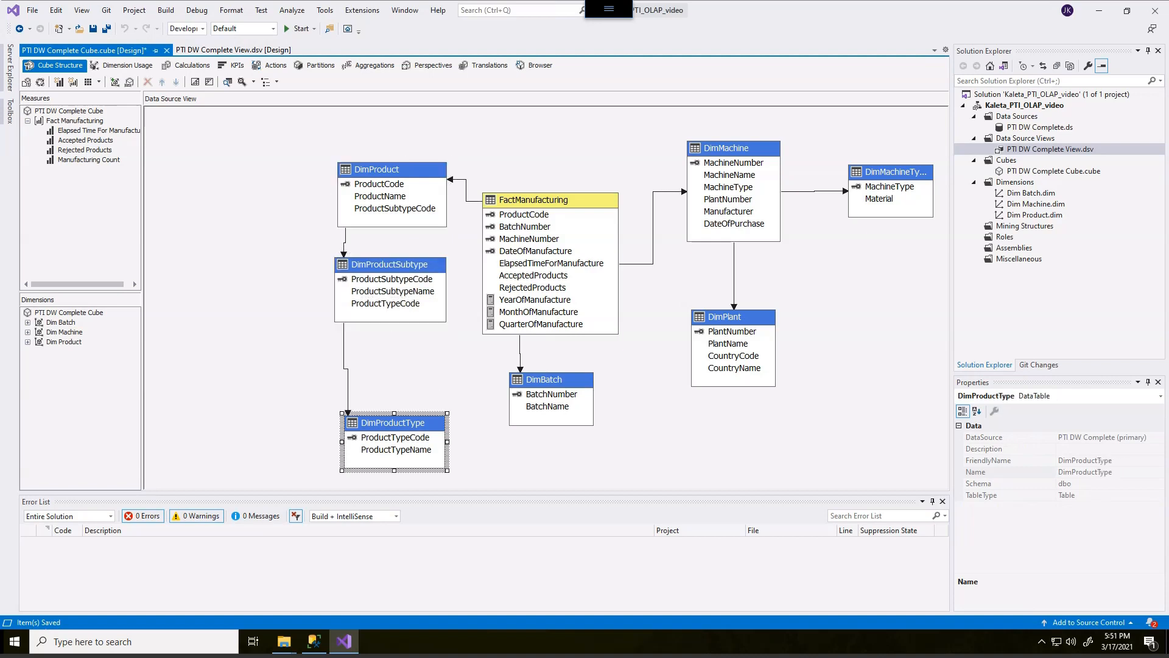
pyautogui.moveTo(394, 423); pyautogui.dragTo(391, 366)
pyautogui.click(443, 449)
# Zoom the data source diagram to fit the window and save all files.
pyautogui.rightClick(207, 295)
pyautogui.moveTo(146, 465)
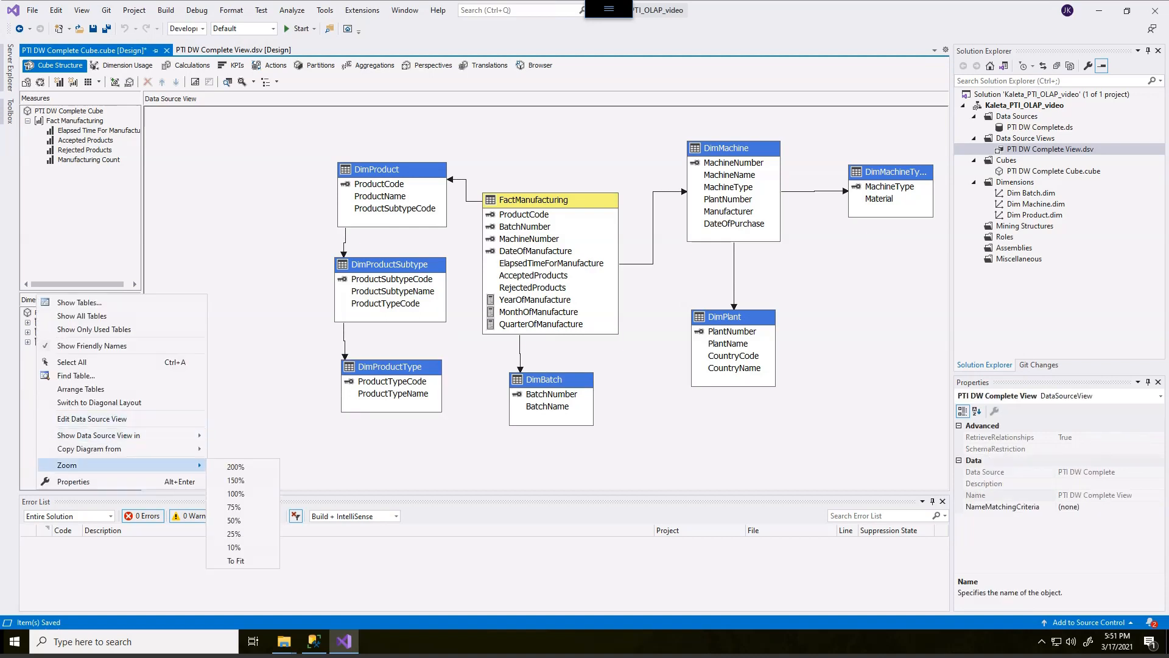
pyautogui.click(235, 560)
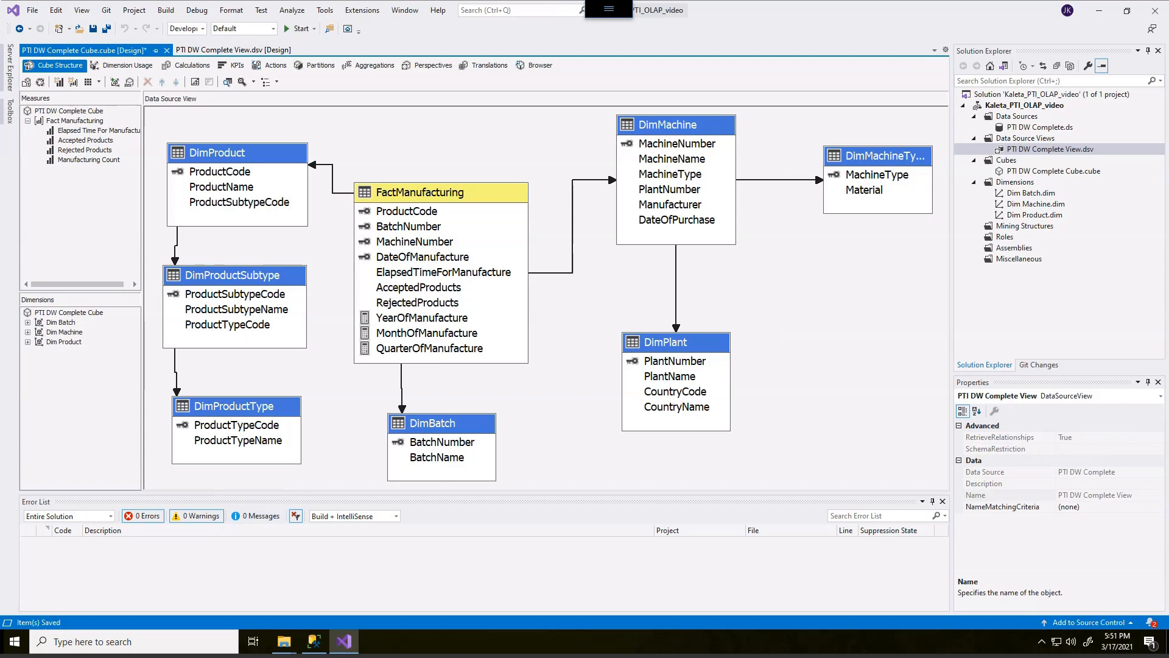
pyautogui.click(93, 28)
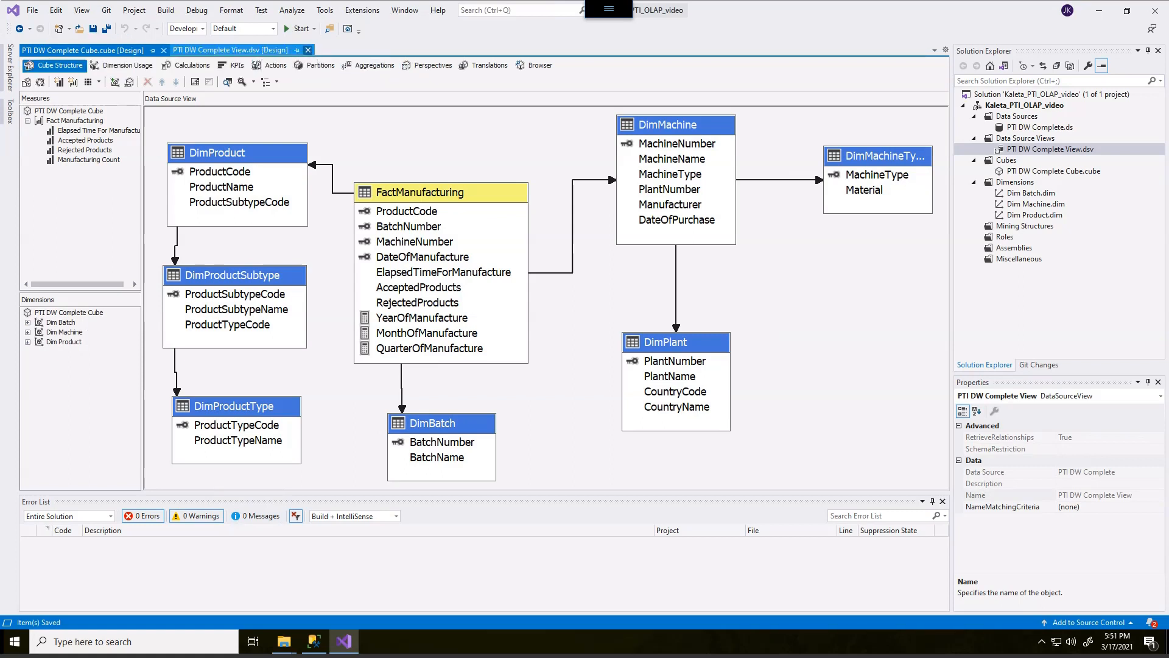
# Process the PTI DW Complete Cube, agreeing to build and deploy the project and overwrite the existing database.
pyautogui.click(308, 50)
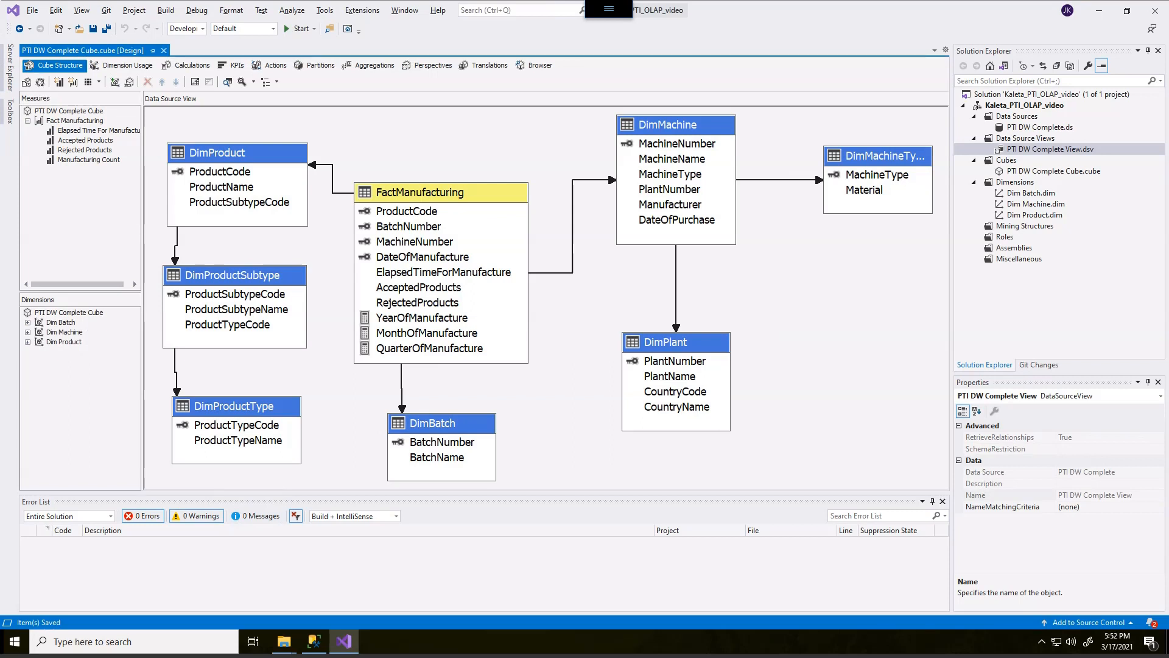
pyautogui.click(41, 83)
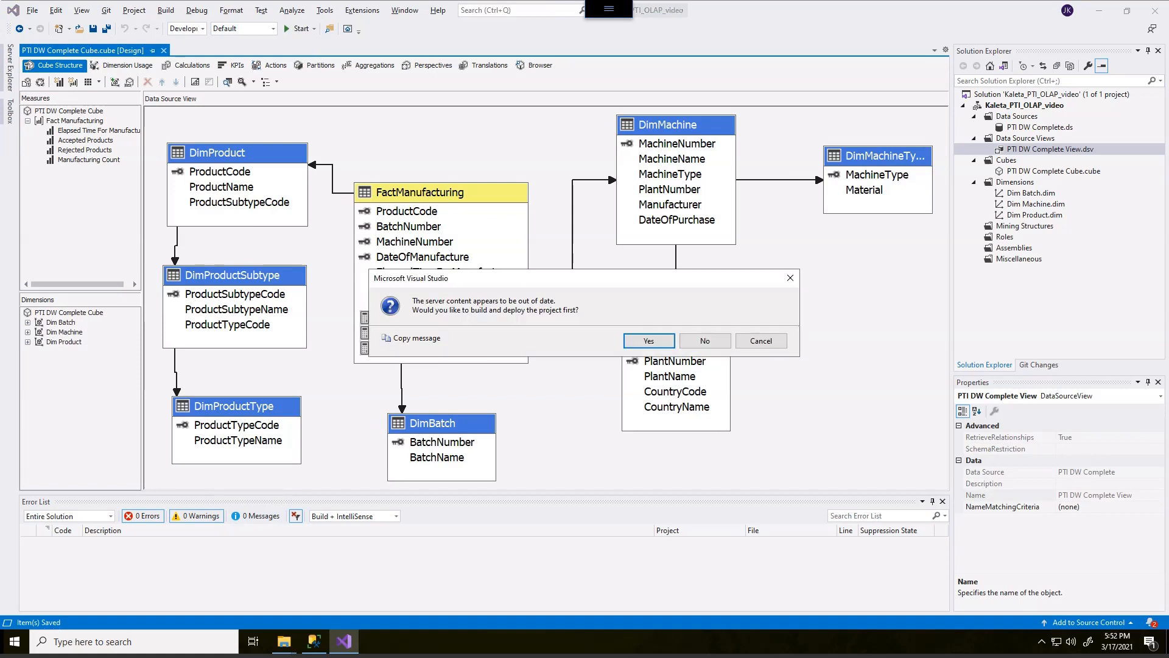
pyautogui.moveTo(584, 278); pyautogui.dragTo(585, 246)
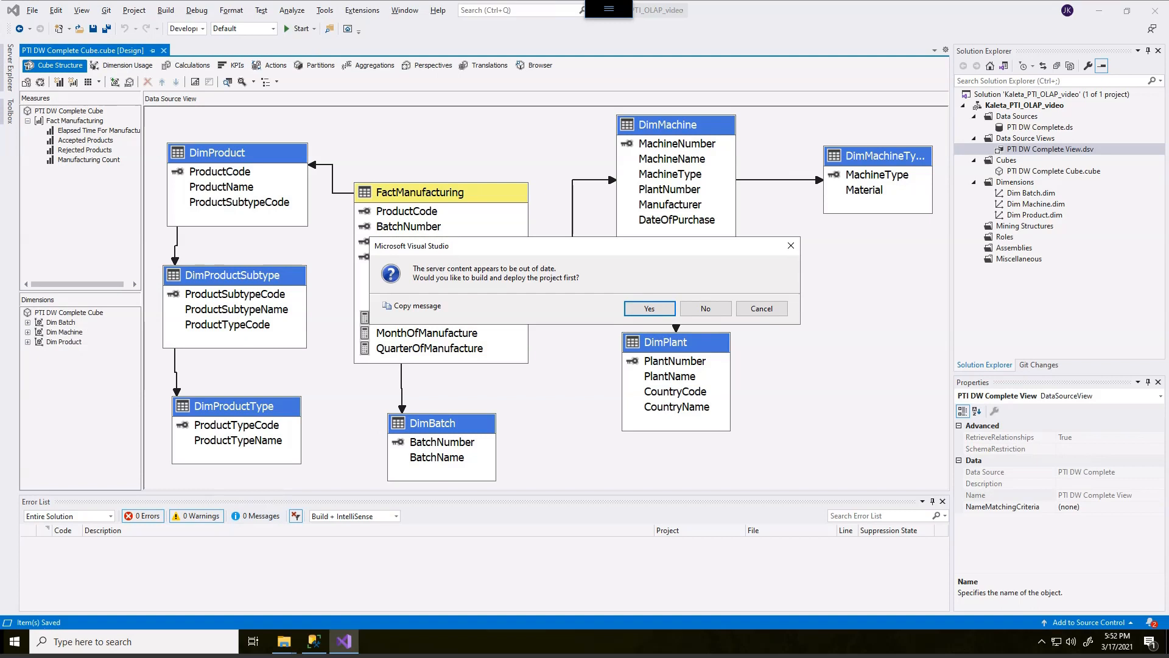
pyautogui.click(650, 308)
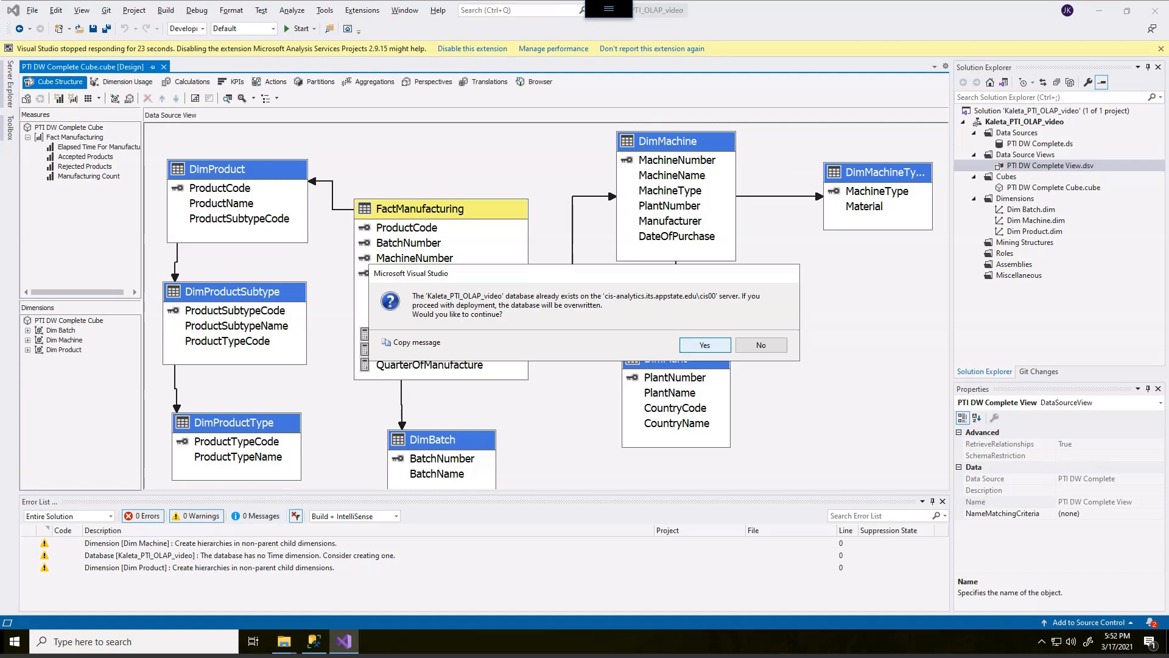
pyautogui.click(705, 345)
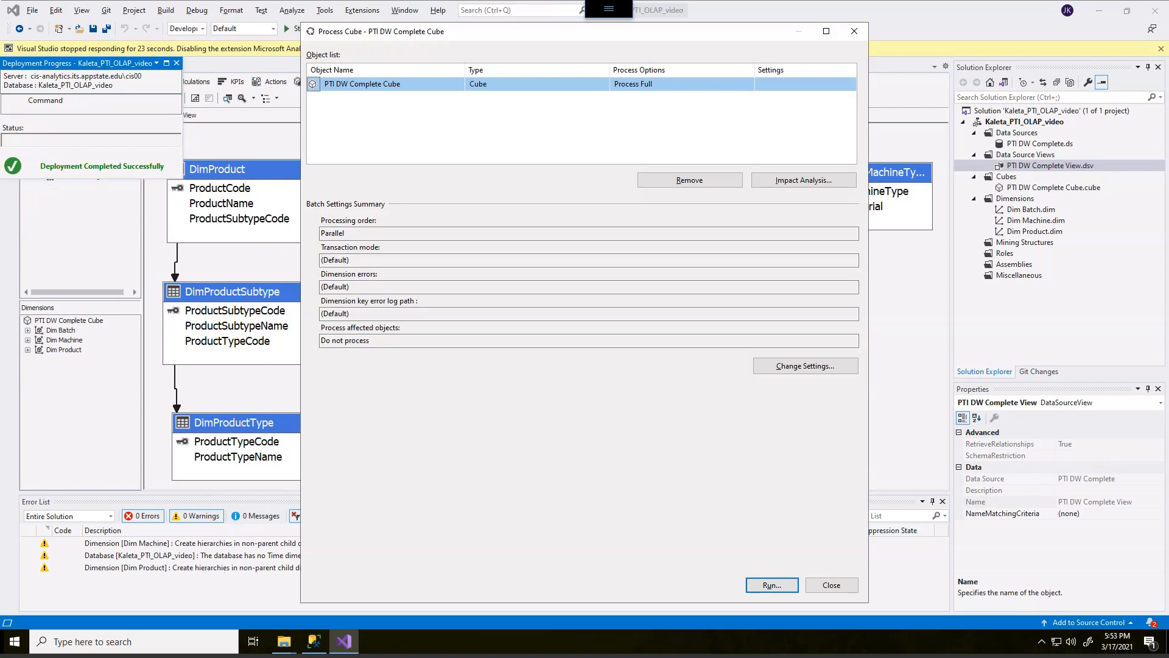
# Run the full cube processing, then close the Process Progress and Process Cube dialogs.
pyautogui.click(772, 586)
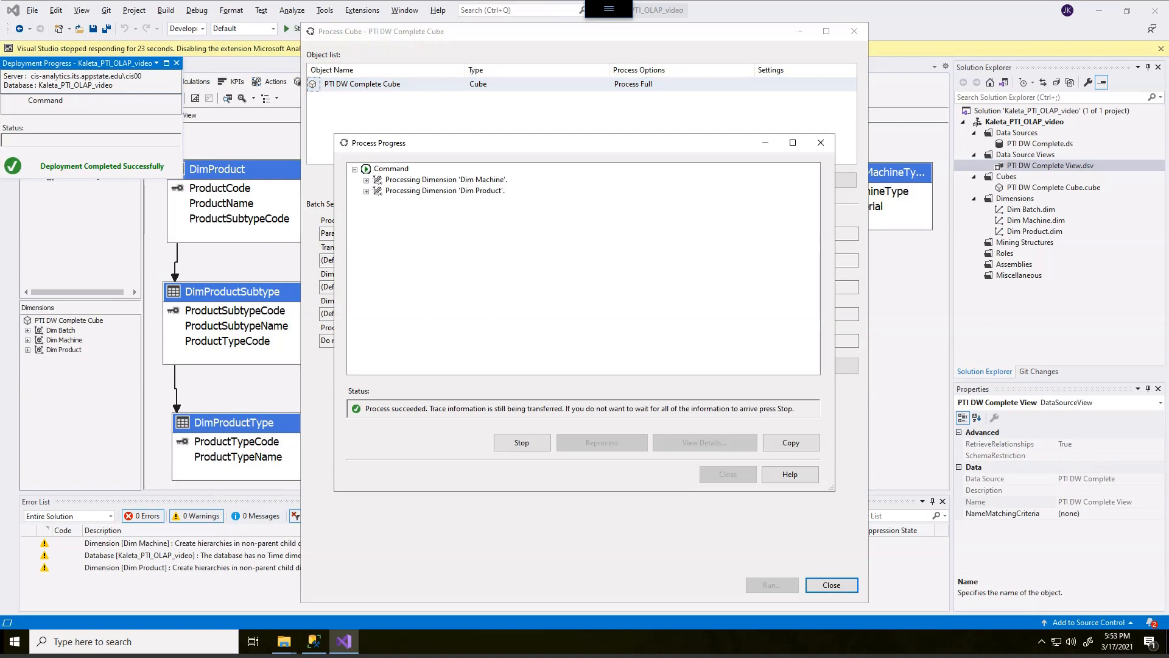
pyautogui.moveTo(366, 387)
pyautogui.mouseDown()
pyautogui.moveTo(334, 424)
pyautogui.moveTo(326, 402)
pyautogui.mouseUp()
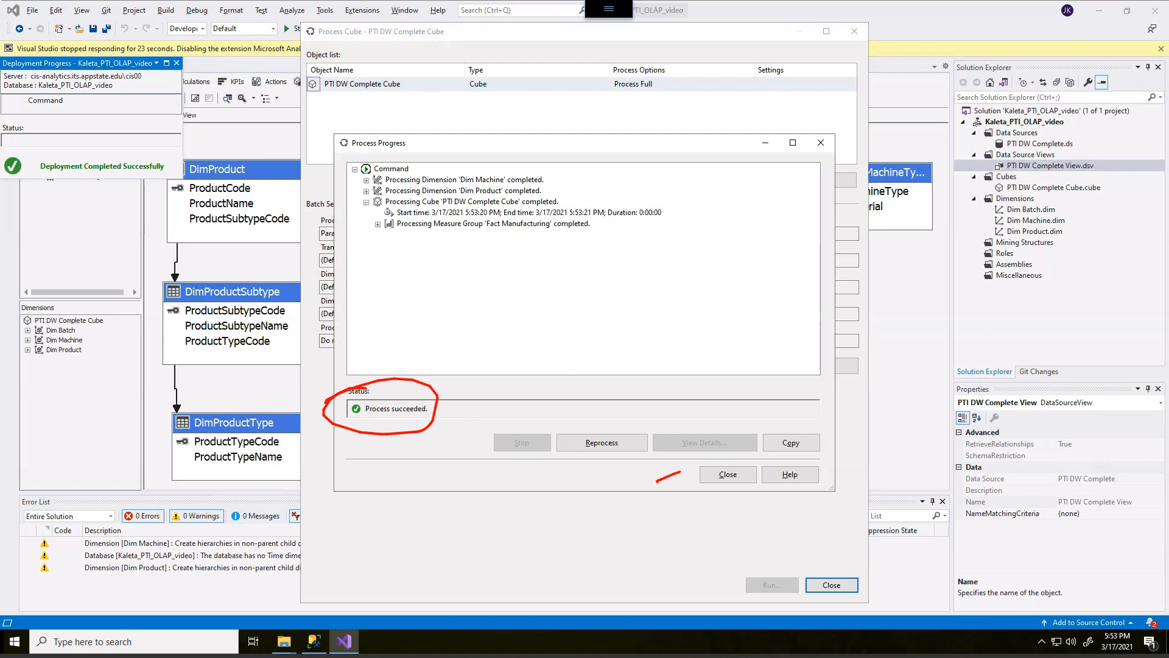
pyautogui.press('Escape')
pyautogui.click(728, 473)
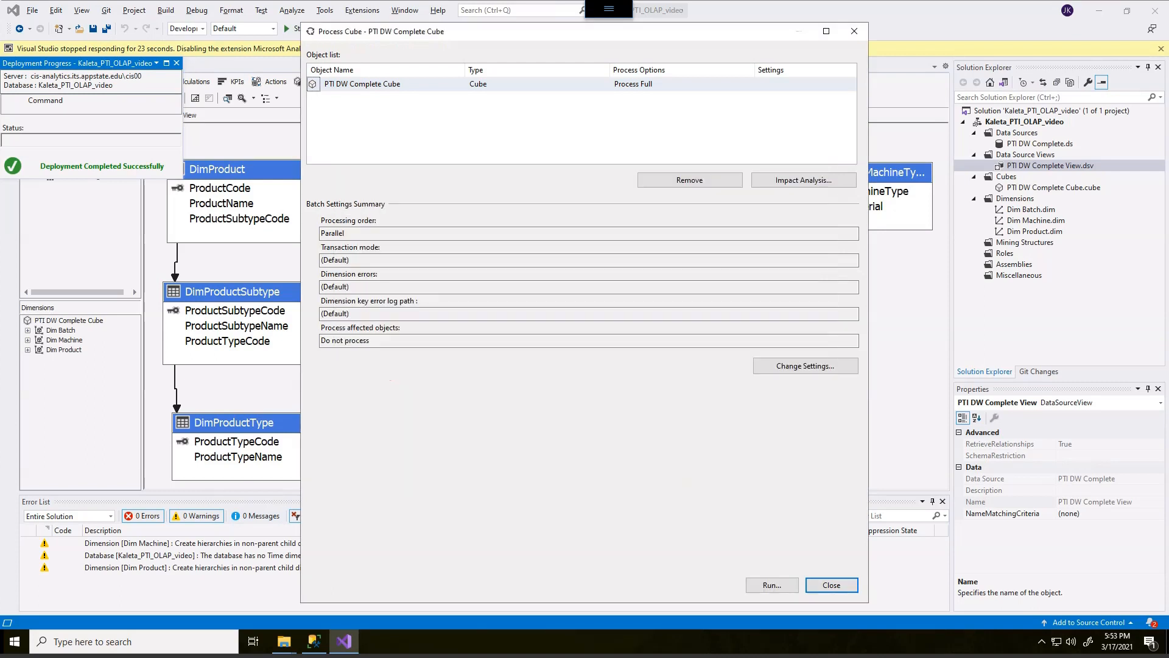
pyautogui.click(831, 585)
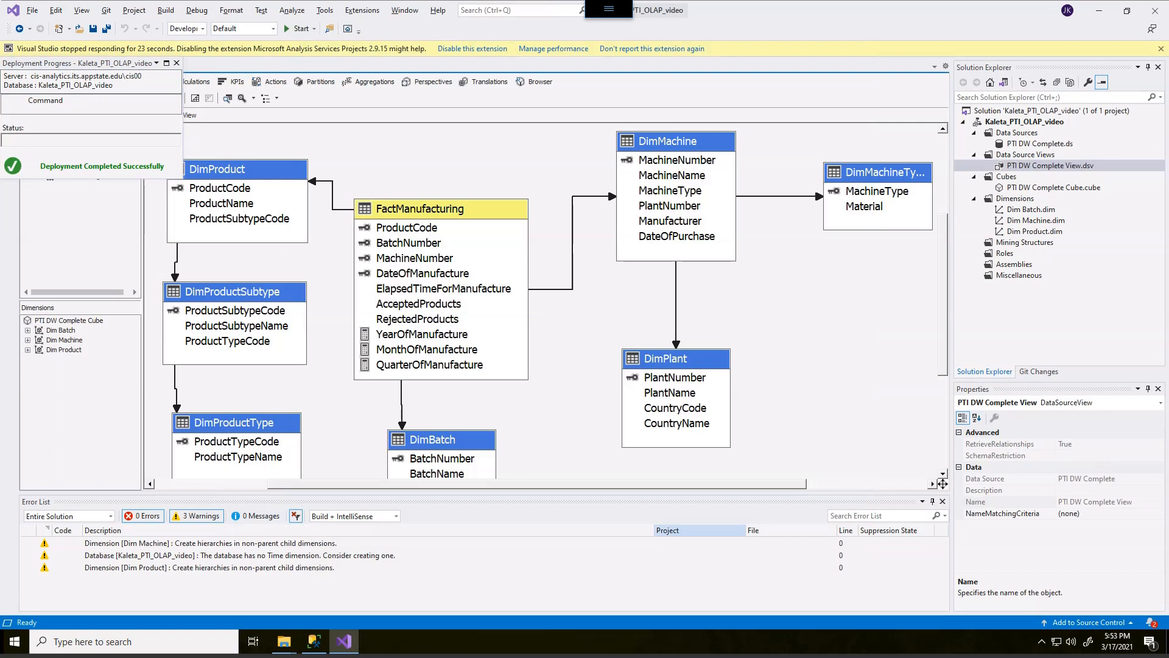
# Close the Deployment Progress pane and save the cube.
pyautogui.moveTo(201, 42)
pyautogui.mouseDown()
pyautogui.moveTo(15, 113)
pyautogui.moveTo(189, 61)
pyautogui.moveTo(174, 72)
pyautogui.moveTo(177, 50)
pyautogui.mouseUp()
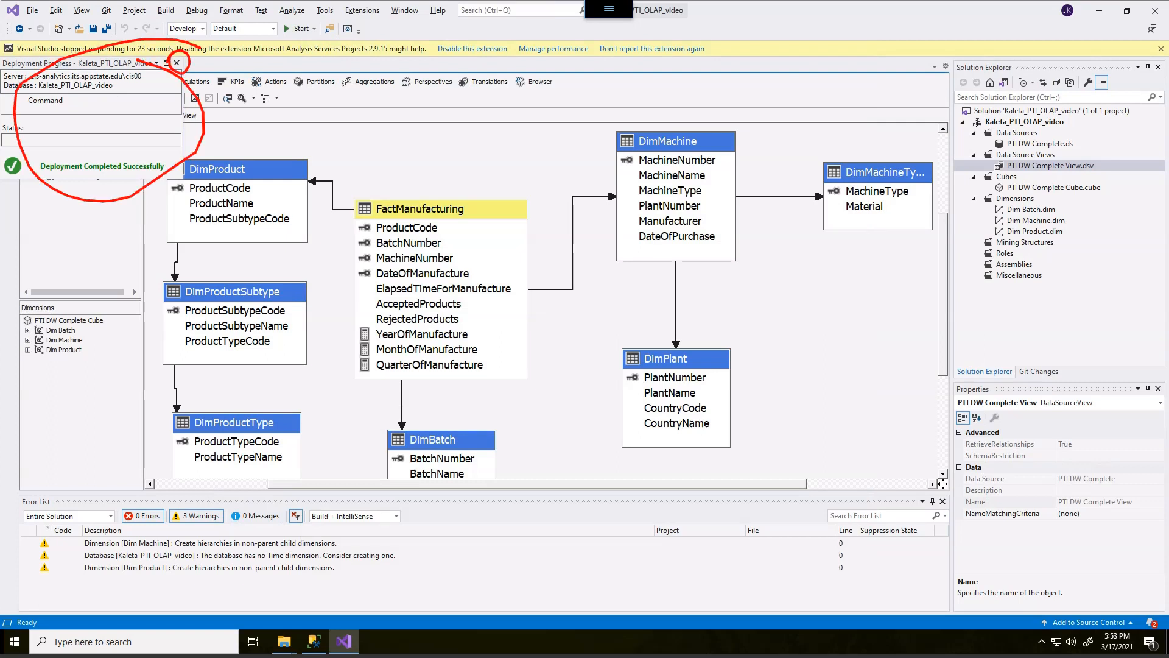
pyautogui.press('Escape')
pyautogui.click(176, 64)
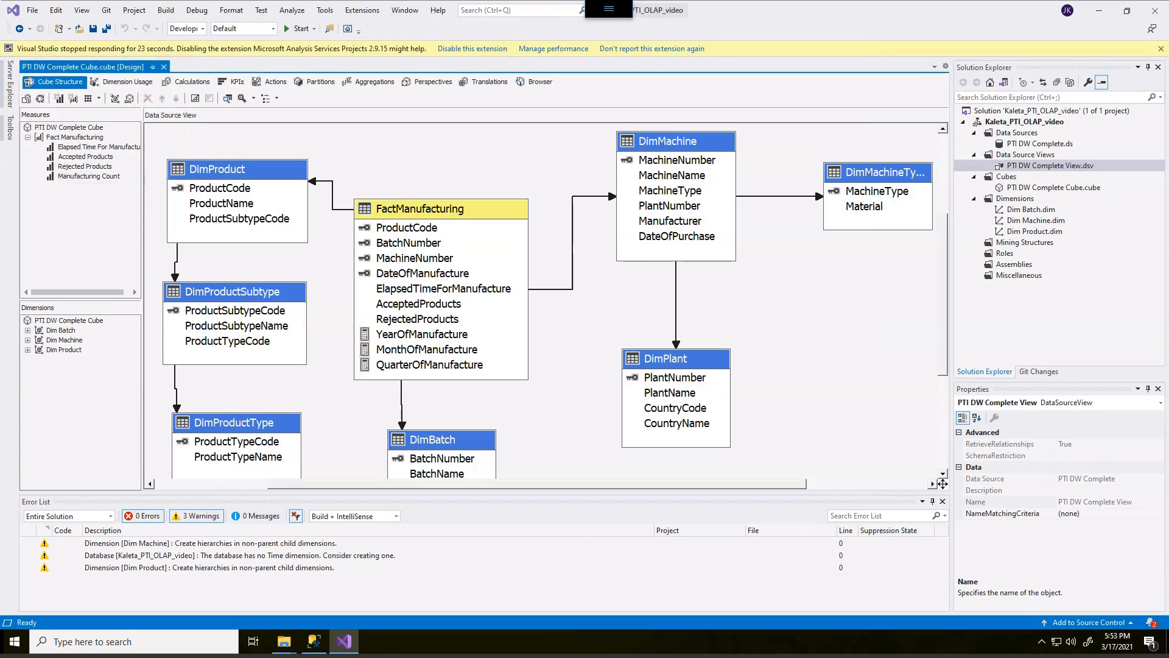
pyautogui.hotkey('ctrl', 's')
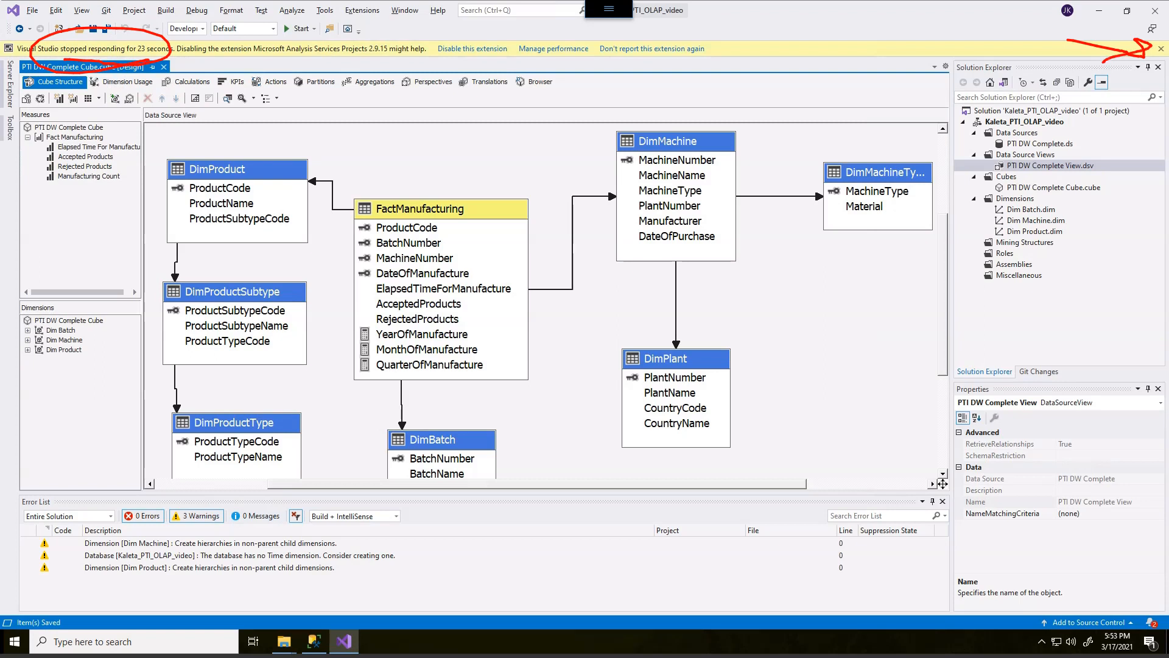
# Dismiss the extension warning bar above the designer.
pyautogui.click(1161, 49)
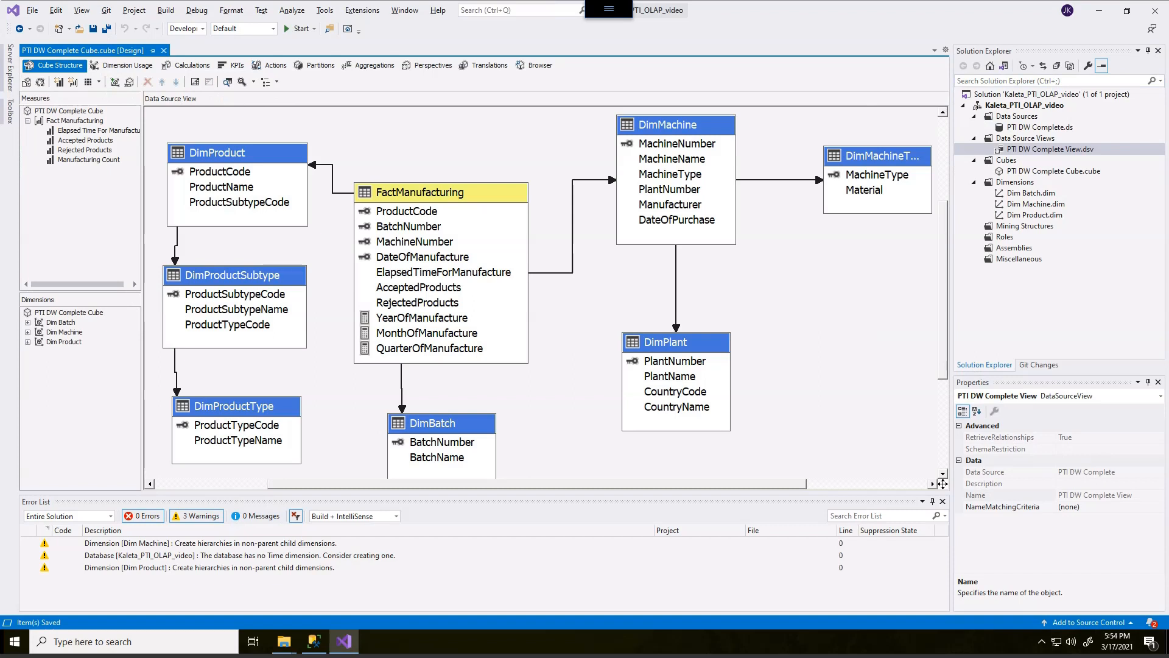
pyautogui.hotkey('alt', 's')
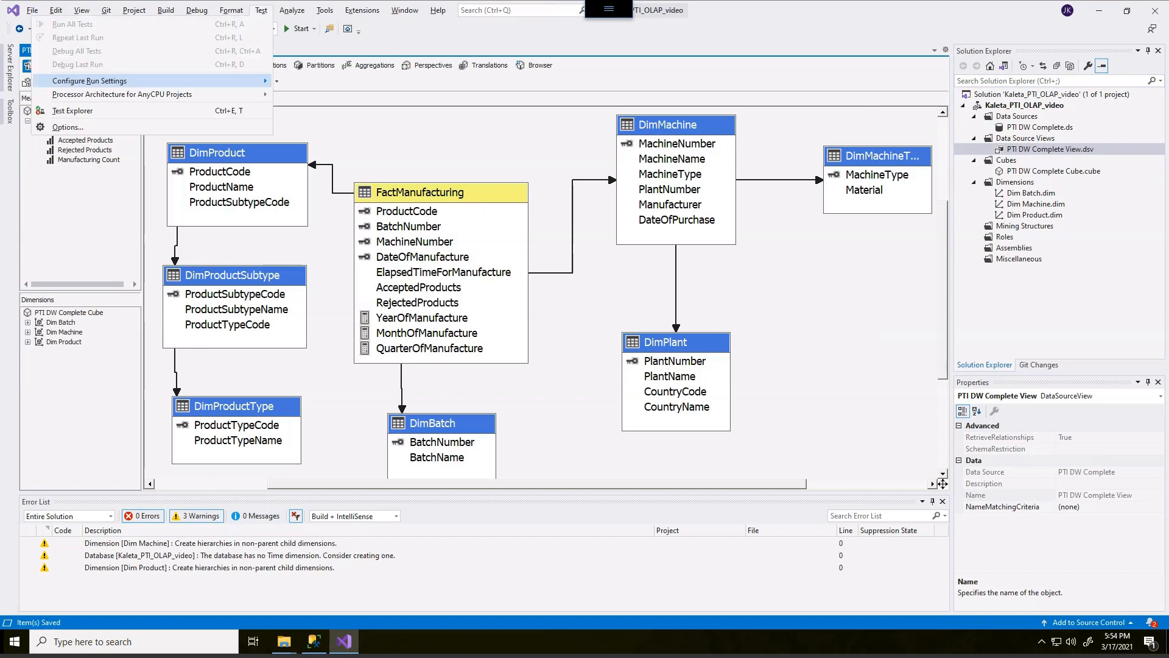
pyautogui.press('Escape')
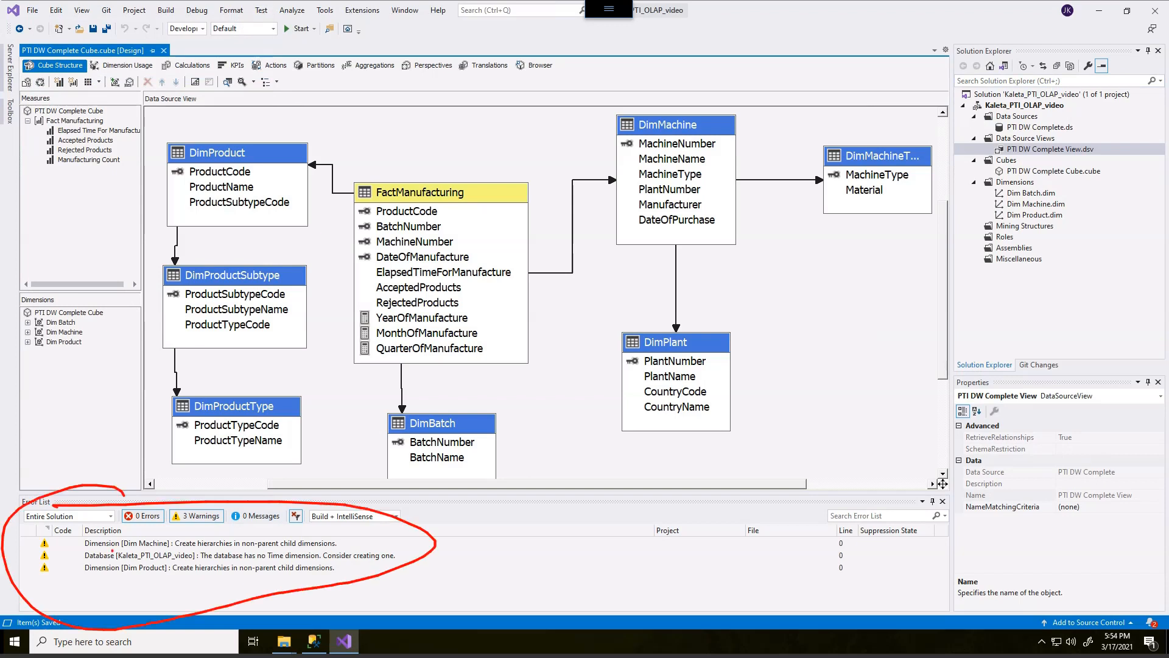
pyautogui.moveTo(340, 544)
pyautogui.mouseDown()
pyautogui.moveTo(360, 532)
pyautogui.moveTo(412, 547)
pyautogui.mouseUp()
pyautogui.moveTo(231, 561); pyautogui.dragTo(266, 561)
pyautogui.moveTo(175, 574)
pyautogui.mouseDown()
pyautogui.moveTo(208, 576)
pyautogui.moveTo(210, 587)
pyautogui.mouseUp()
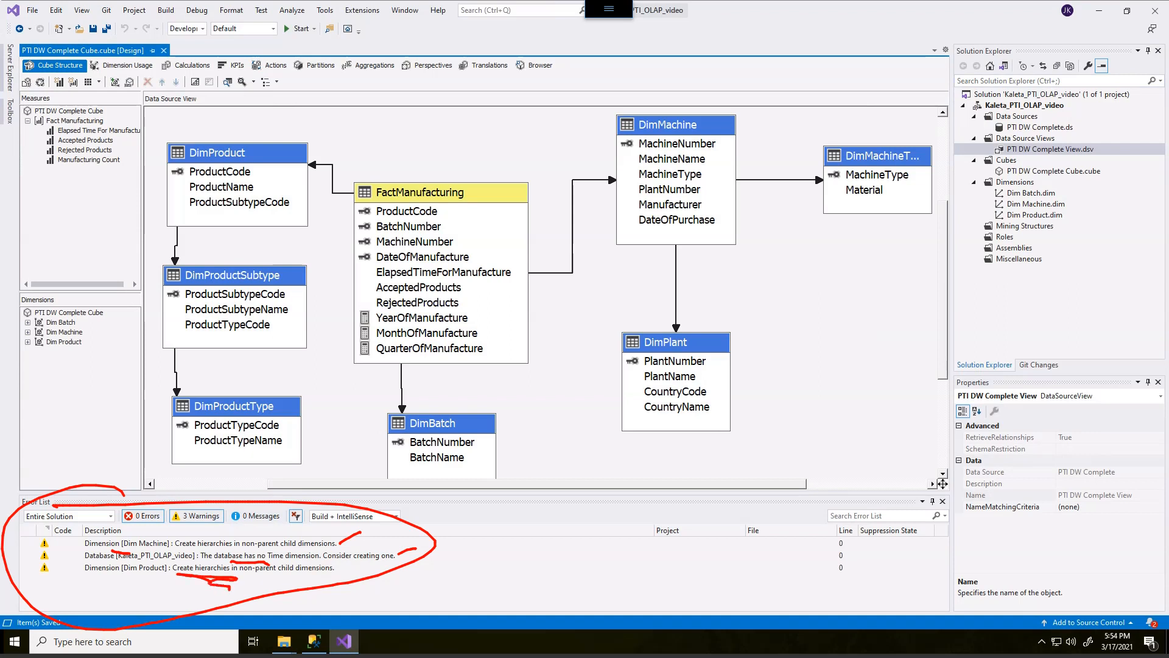
pyautogui.moveTo(1035, 178)
pyautogui.mouseDown()
pyautogui.moveTo(1023, 243)
pyautogui.moveTo(1007, 177)
pyautogui.moveTo(1061, 249)
pyautogui.mouseUp()
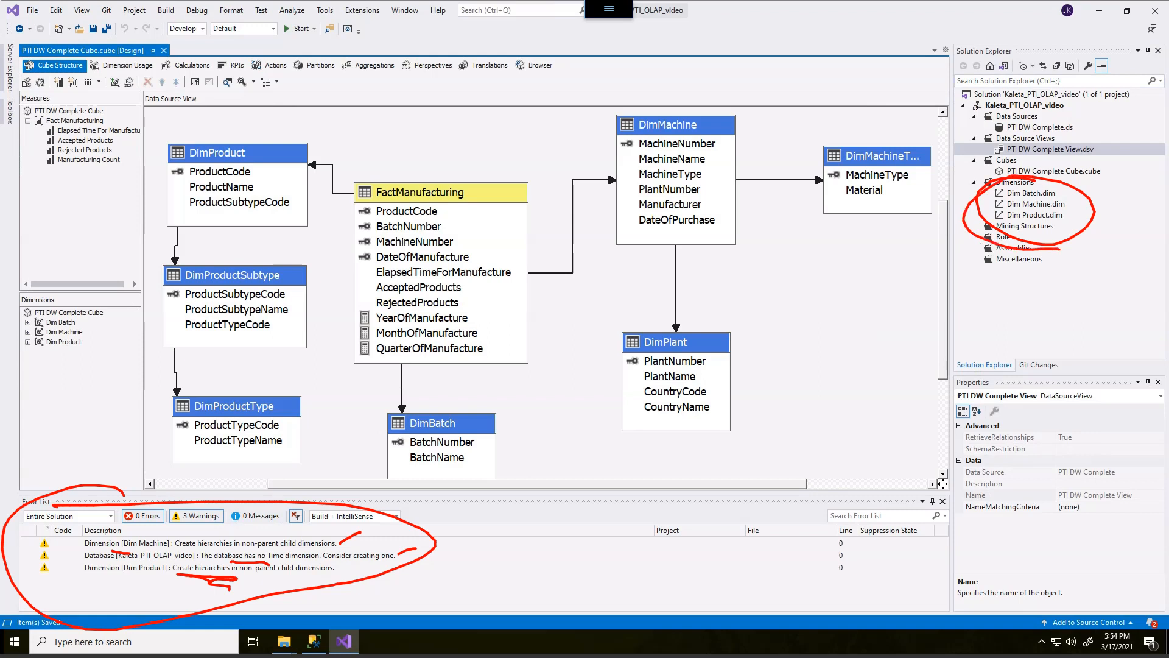
pyautogui.press('Escape')
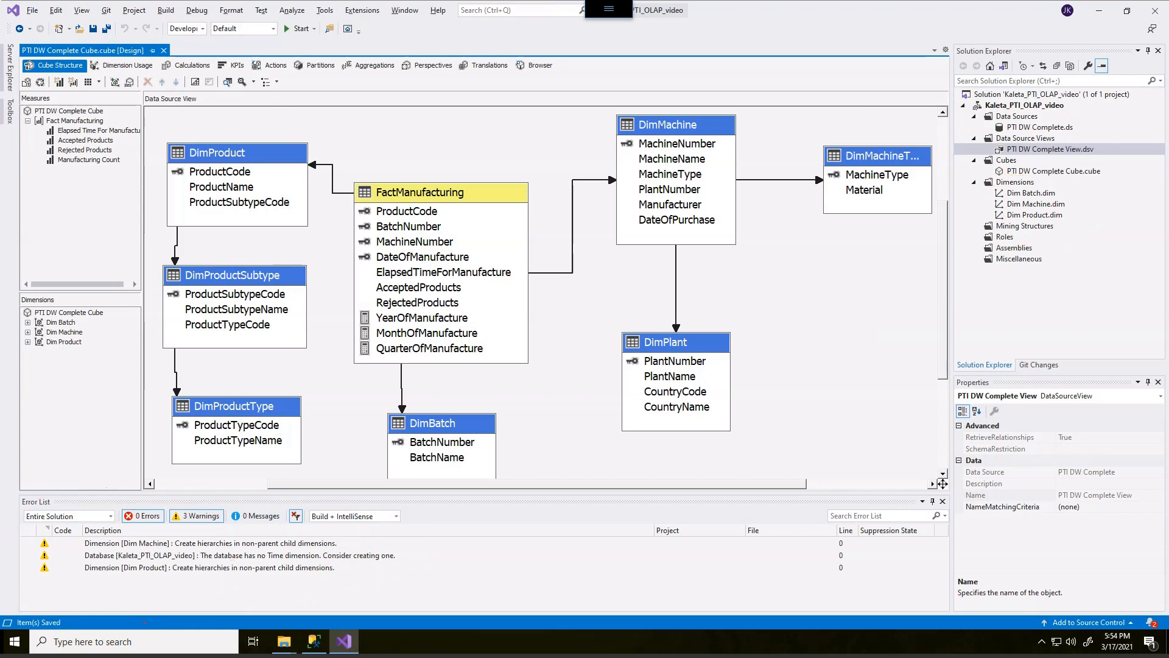
# Open the Dim Product dimension in the dimension designer.
pyautogui.click(1030, 193)
pyautogui.click(1036, 204)
pyautogui.click(1034, 215)
pyautogui.click(1035, 204)
pyautogui.click(1035, 215)
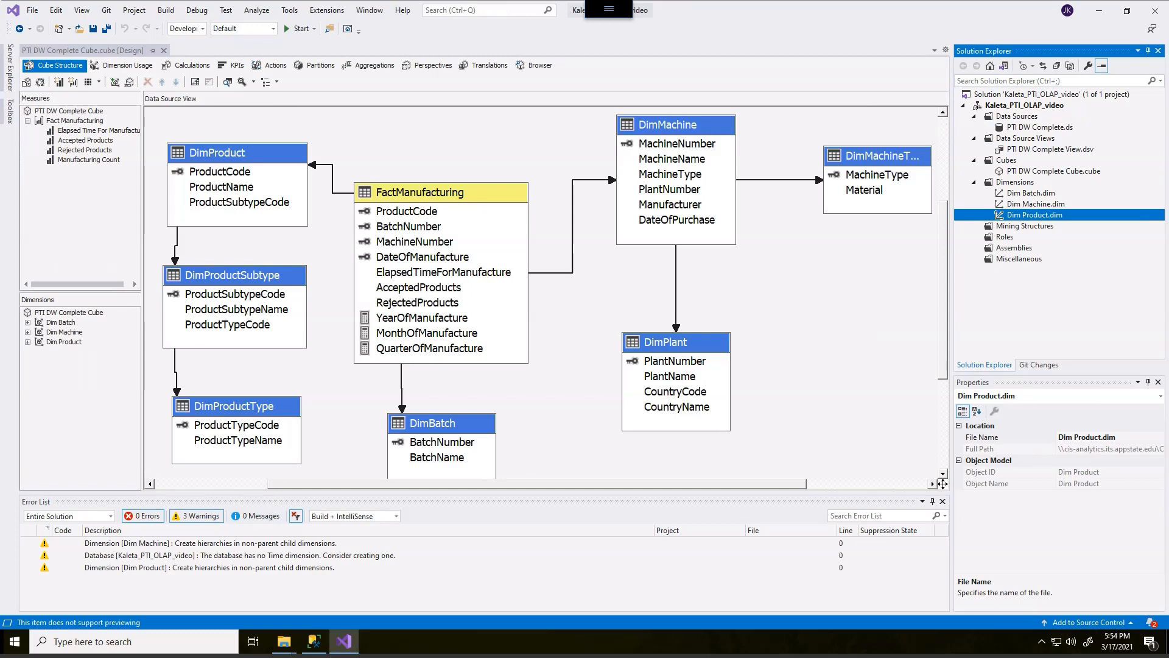
pyautogui.click(1030, 193)
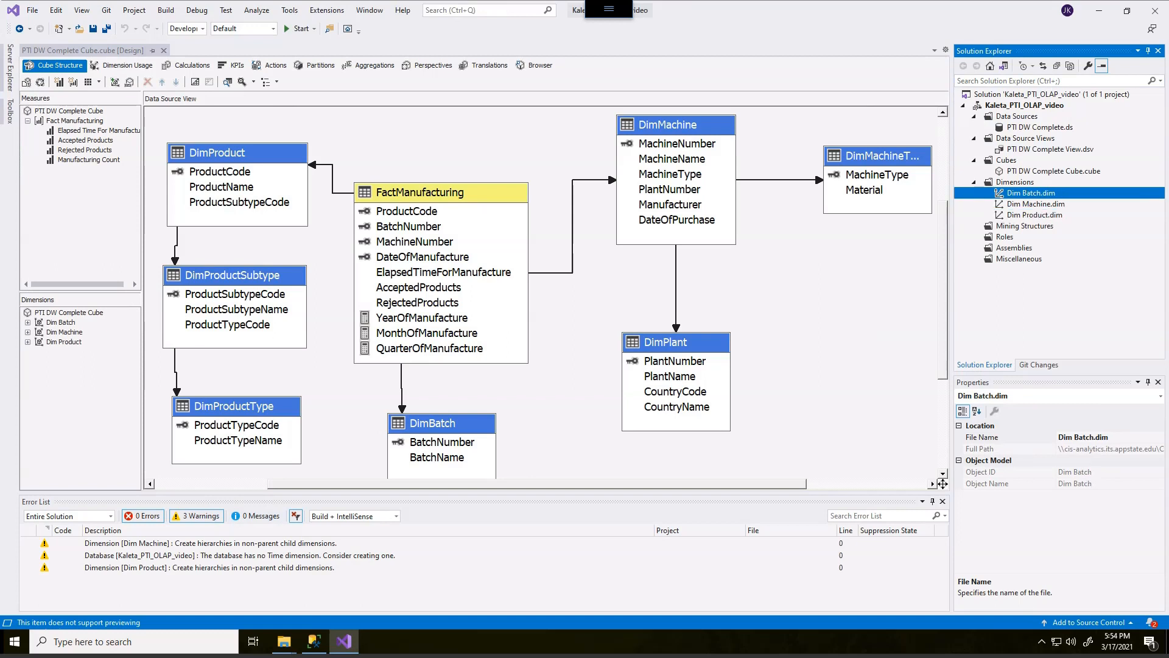
pyautogui.click(1035, 215)
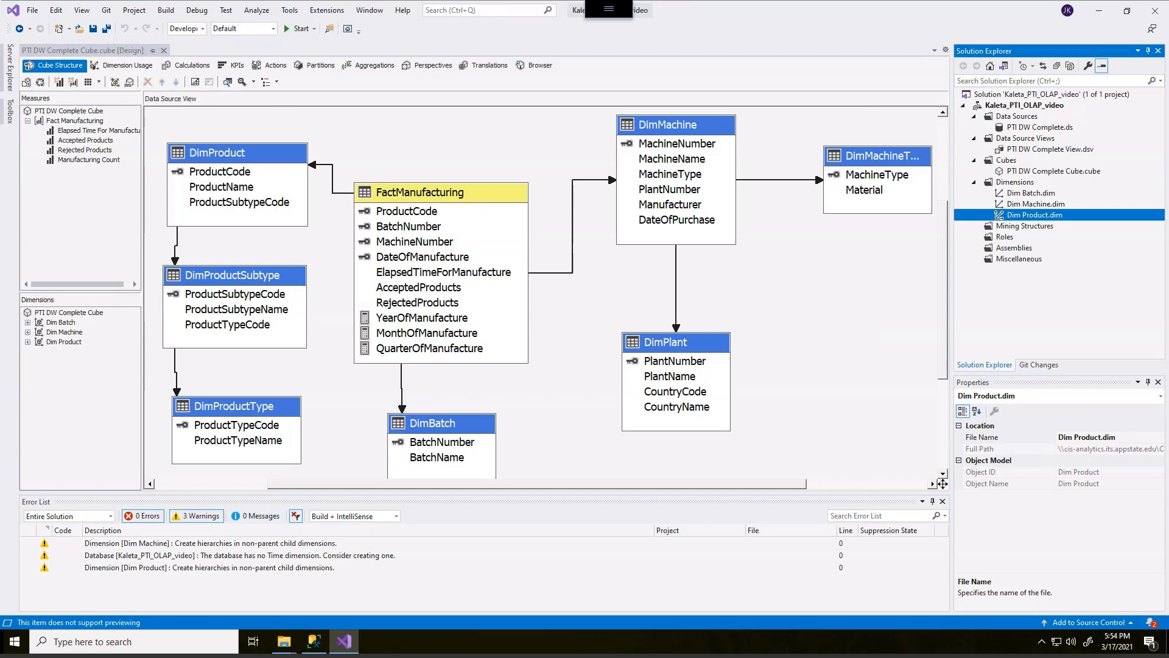
pyautogui.press('Return')
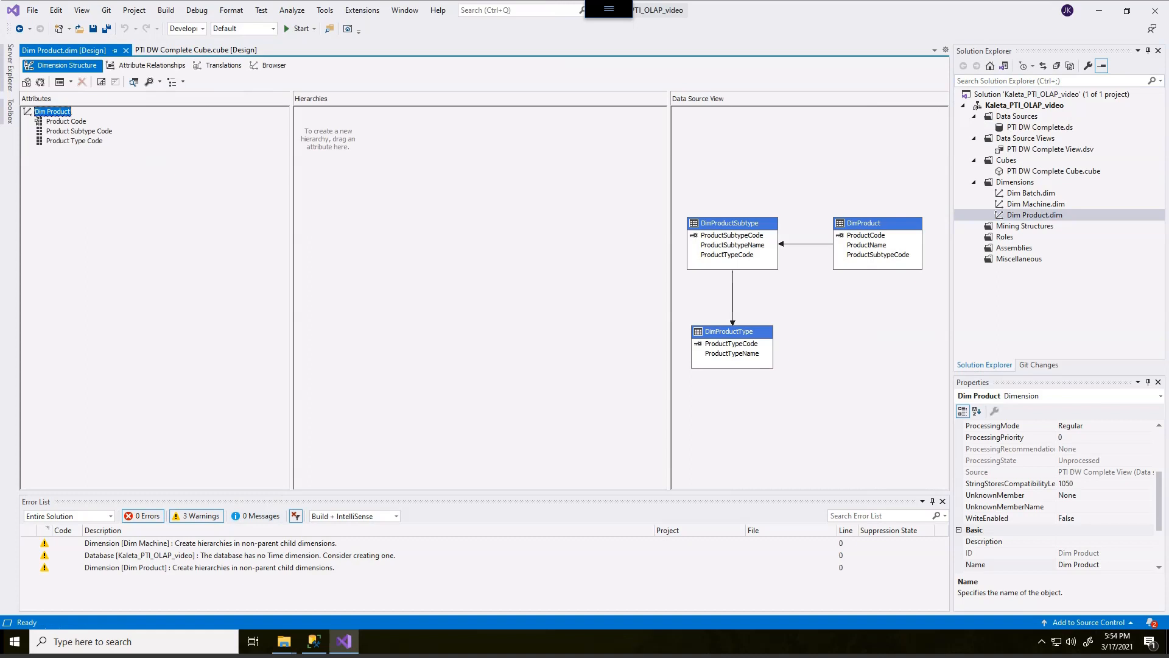
# Resize the Hierarchies and Data Source View panes of the dimension designer.
pyautogui.moveTo(291, 274); pyautogui.dragTo(191, 274)
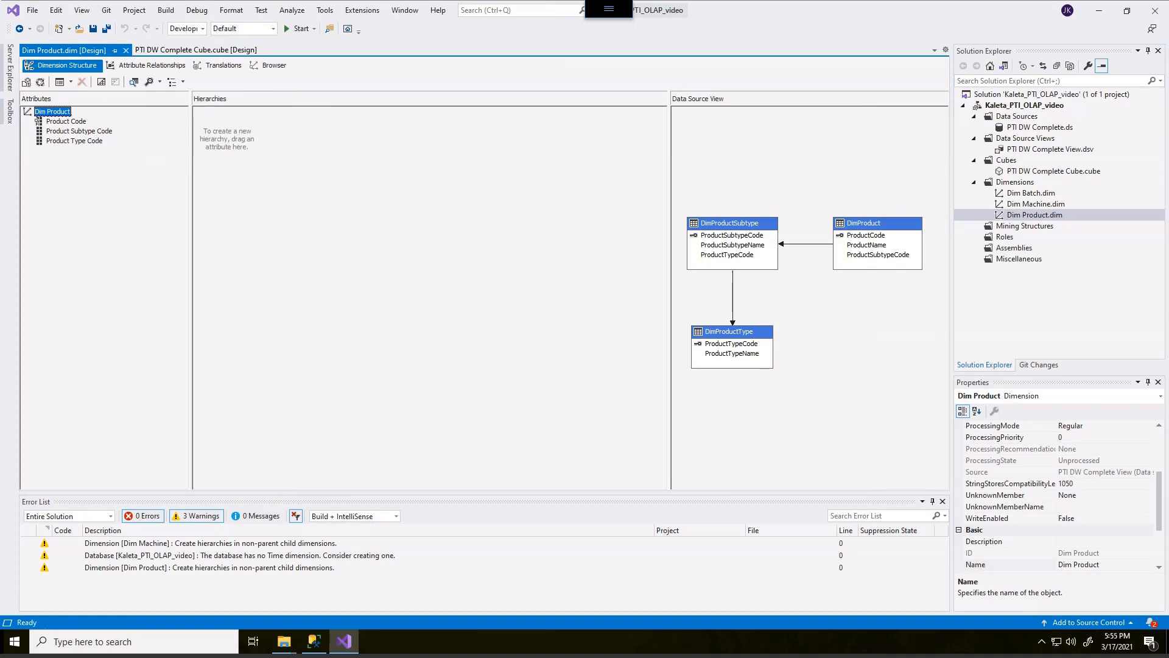
pyautogui.moveTo(671, 274); pyautogui.dragTo(466, 274)
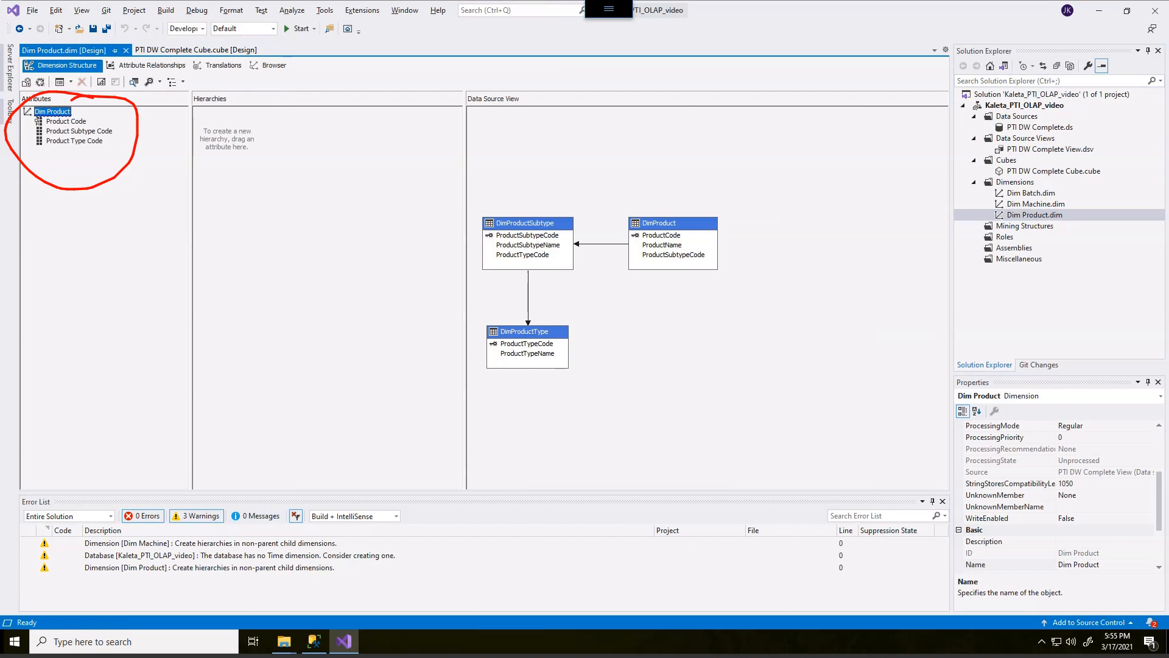
pyautogui.moveTo(111, 145)
pyautogui.mouseDown()
pyautogui.moveTo(138, 174)
pyautogui.moveTo(232, 158)
pyautogui.moveTo(215, 155)
pyautogui.mouseUp()
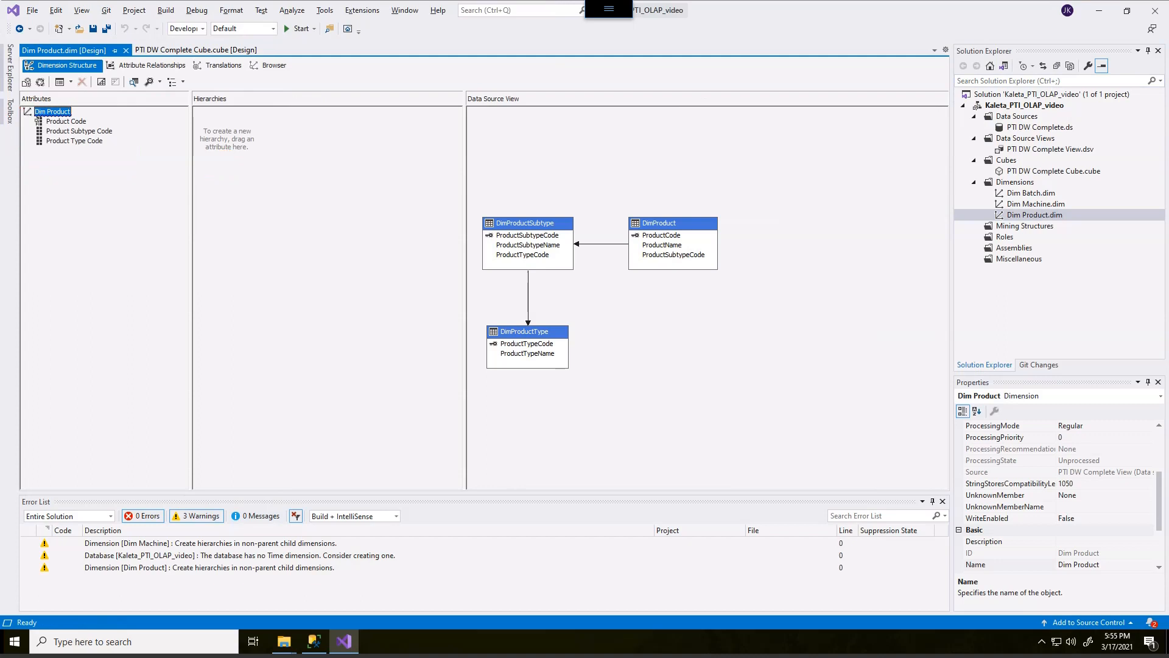
# Create a hierarchy with Product Type Code as the top level and Product Subtype Code beneath it.
pyautogui.click(38, 120)
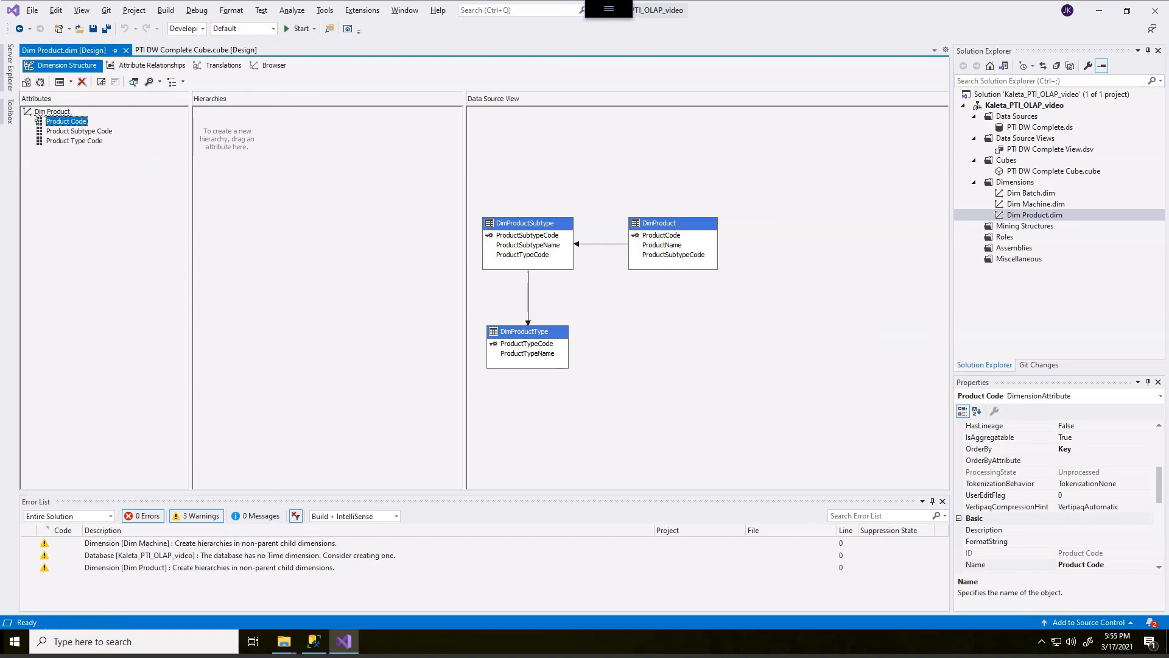
pyautogui.press('Down')
pyautogui.press('Down')
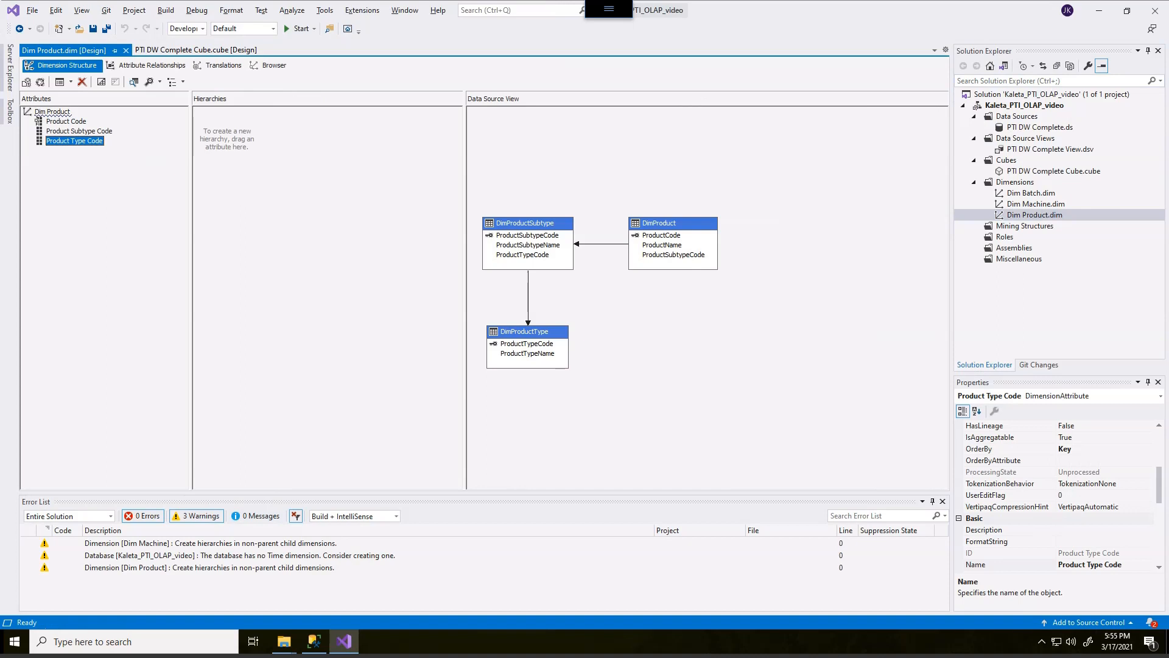
pyautogui.moveTo(75, 141); pyautogui.dragTo(244, 150)
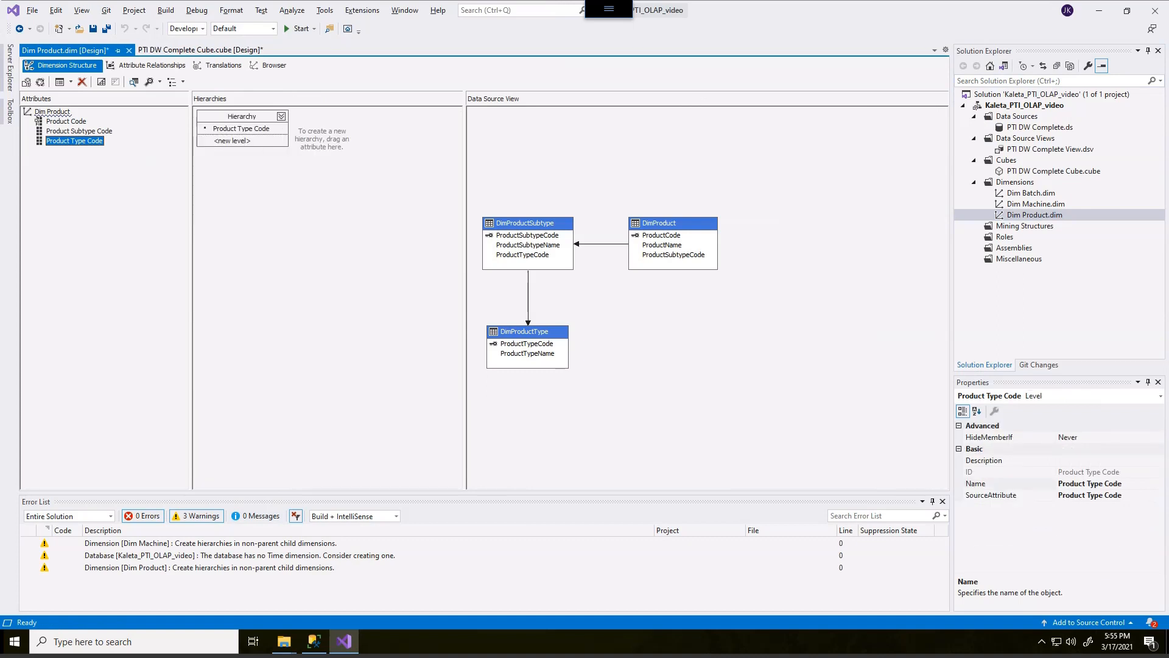
pyautogui.moveTo(79, 131); pyautogui.dragTo(211, 140)
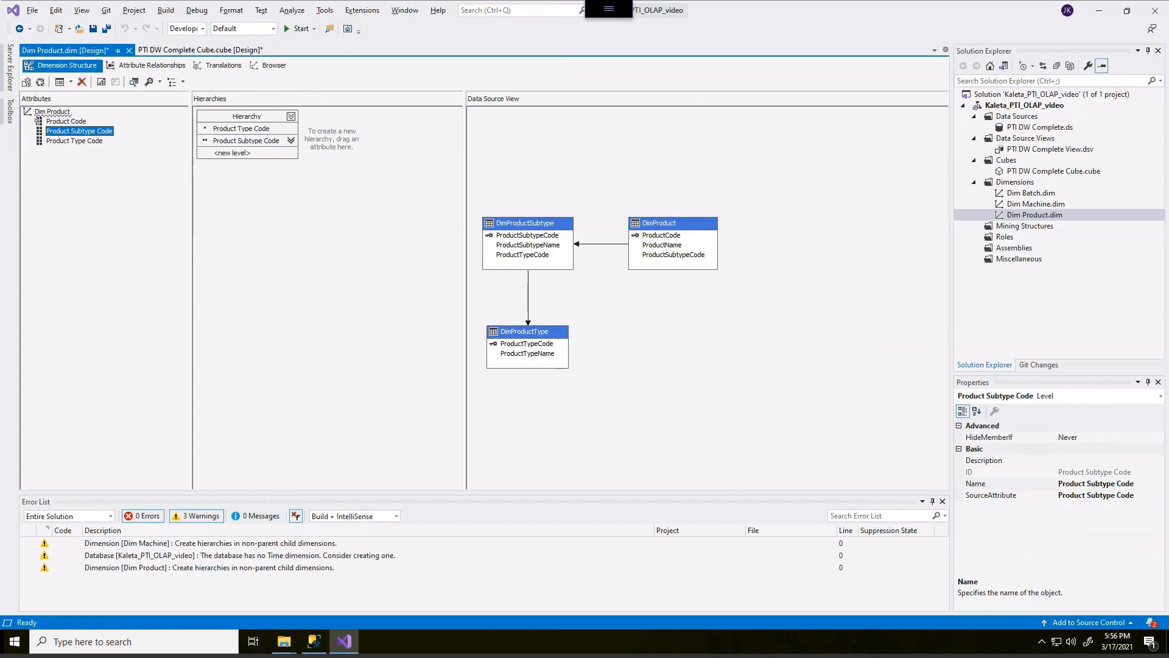
# Add Product Code as the bottom level of the hierarchy, beneath Product Subtype Code.
pyautogui.click(39, 118)
pyautogui.moveTo(40, 117); pyautogui.dragTo(232, 153)
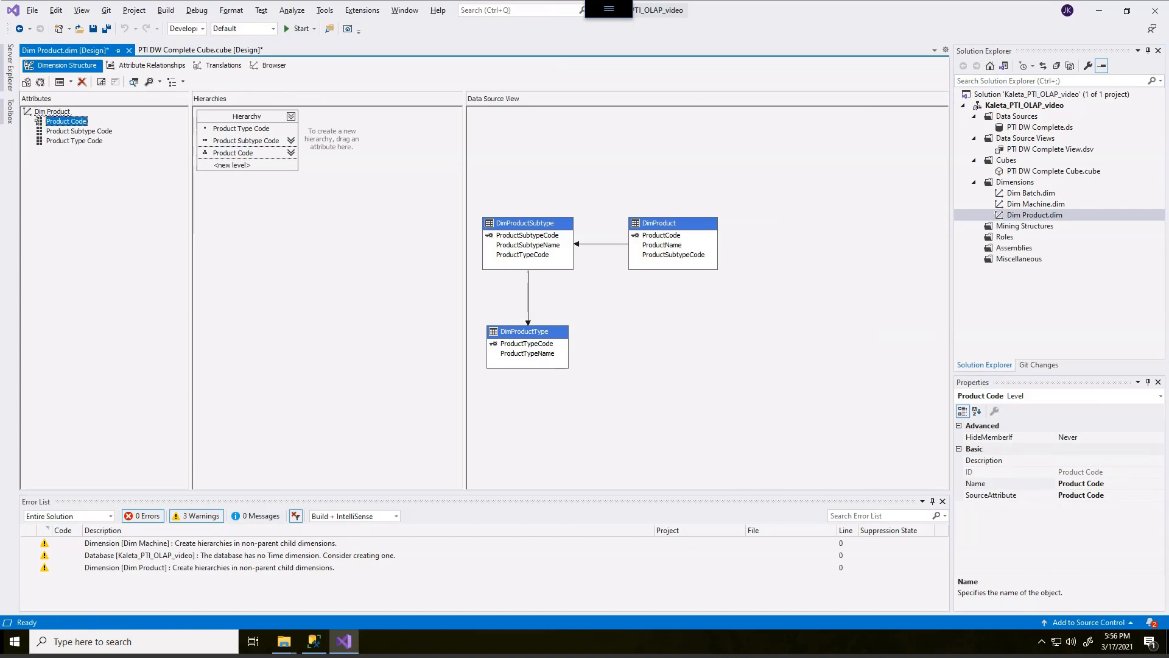
pyautogui.moveTo(184, 55)
pyautogui.mouseDown()
pyautogui.moveTo(131, 50)
pyautogui.moveTo(99, 64)
pyautogui.moveTo(193, 78)
pyautogui.moveTo(187, 57)
pyautogui.mouseUp()
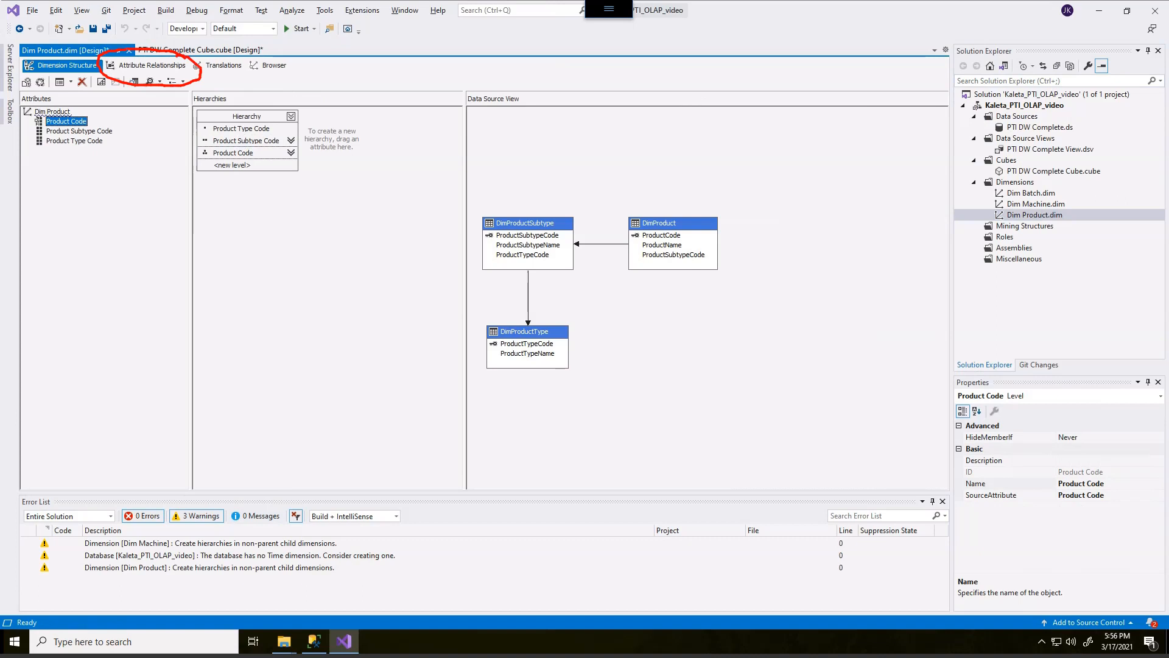
pyautogui.press('Escape')
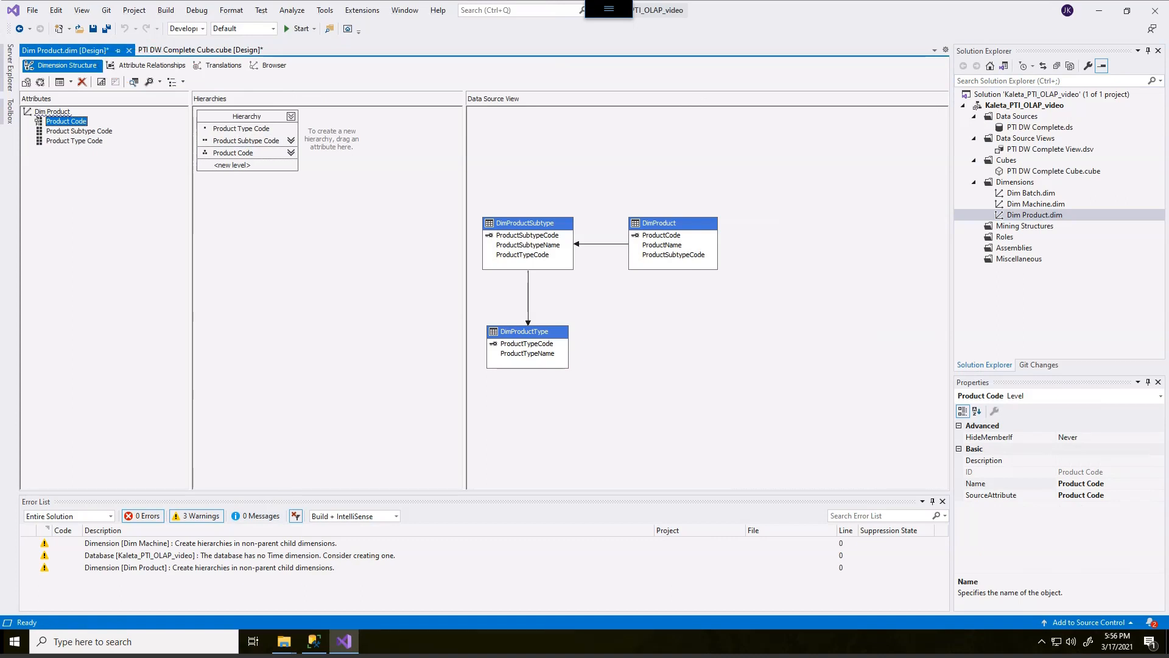
# Set the relationship types of Product Subtype Code to Product Type Code and Product Code to Product Subtype Code to Rigid.
pyautogui.click(151, 66)
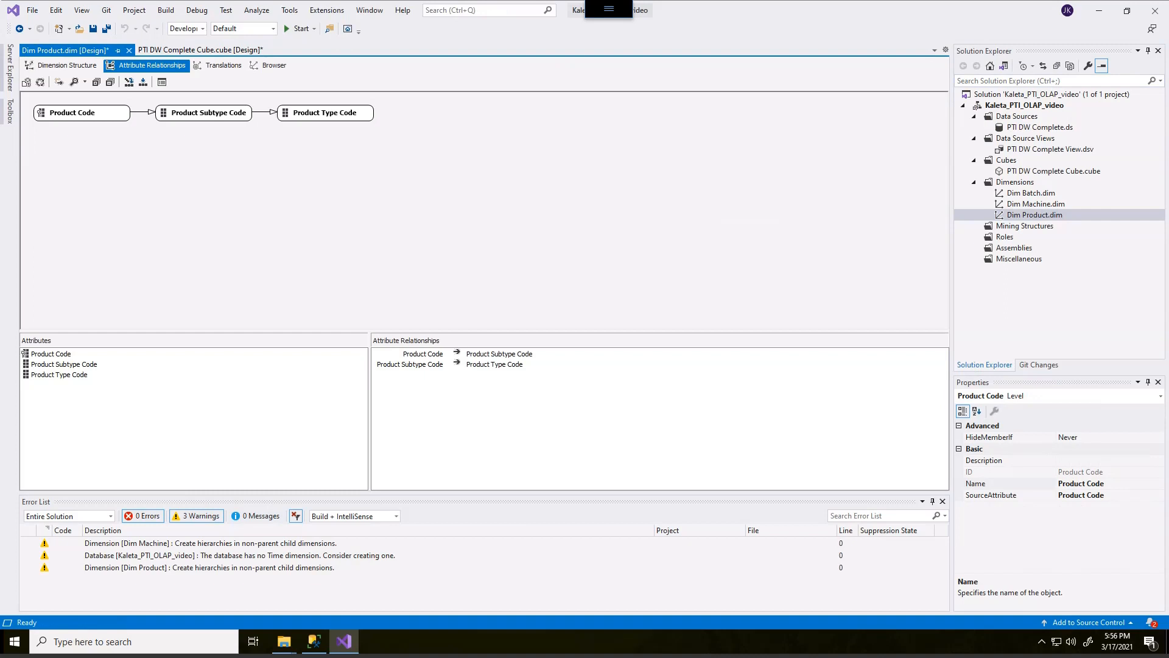
pyautogui.rightClick(271, 112)
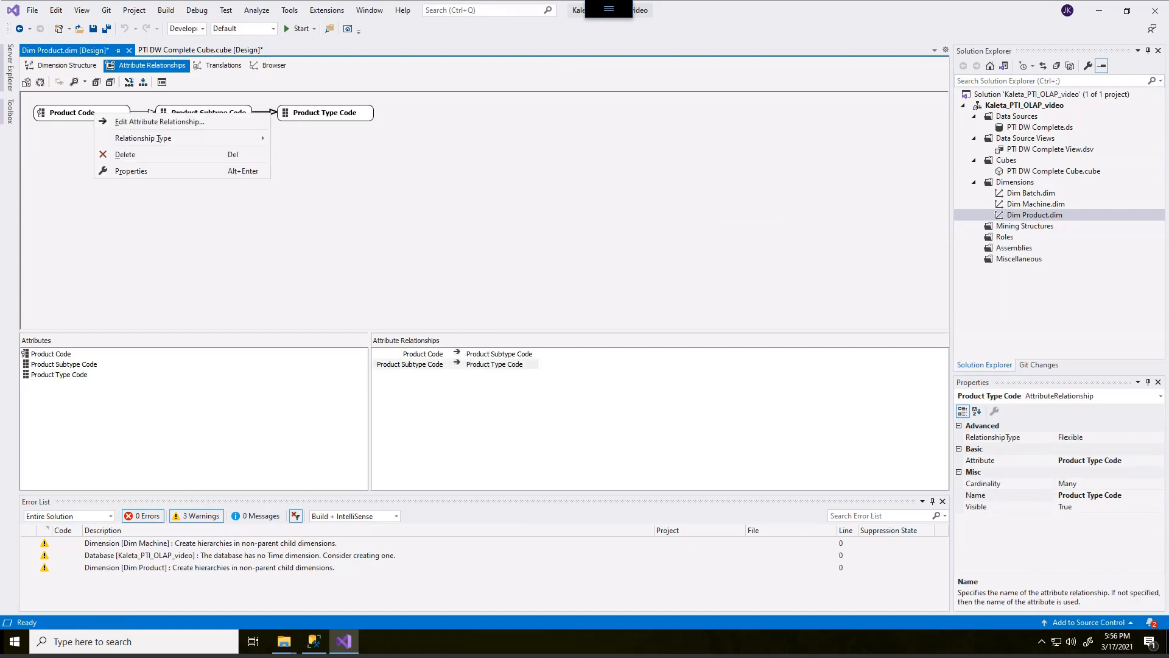
pyautogui.moveTo(243, 138)
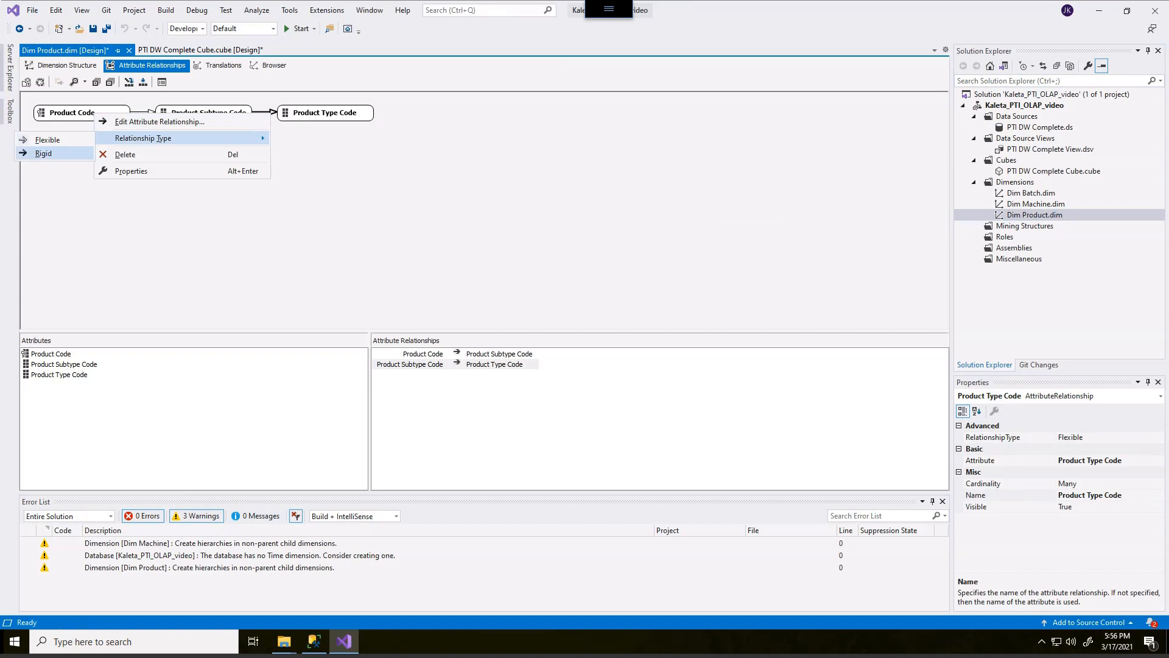
pyautogui.click(44, 153)
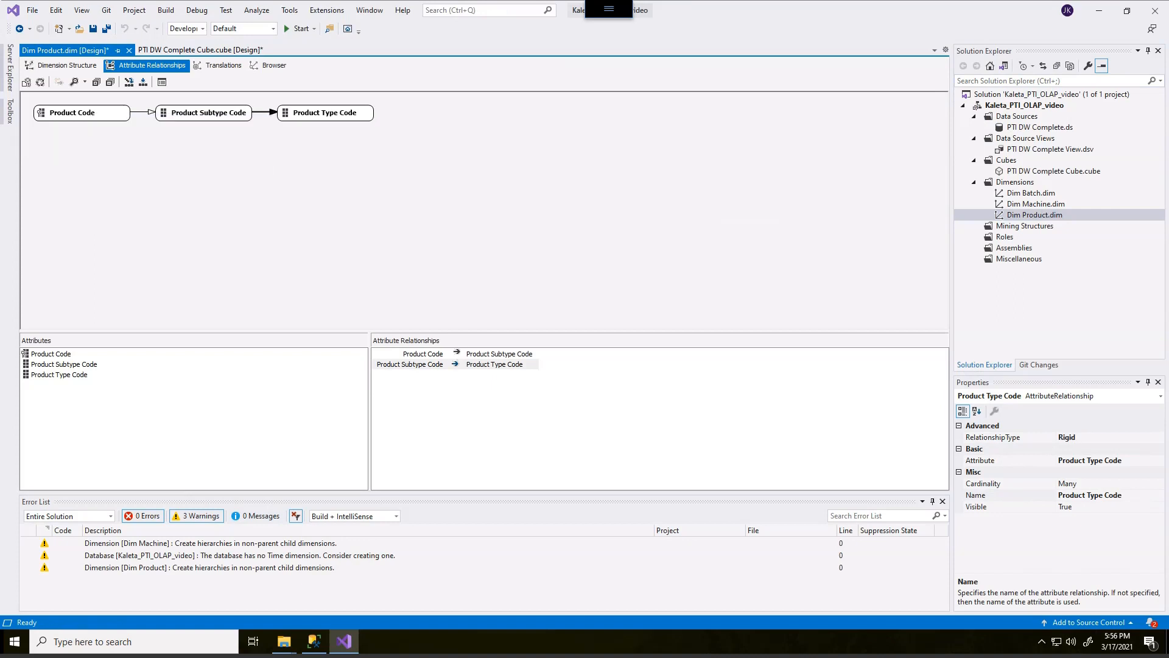
pyautogui.rightClick(144, 112)
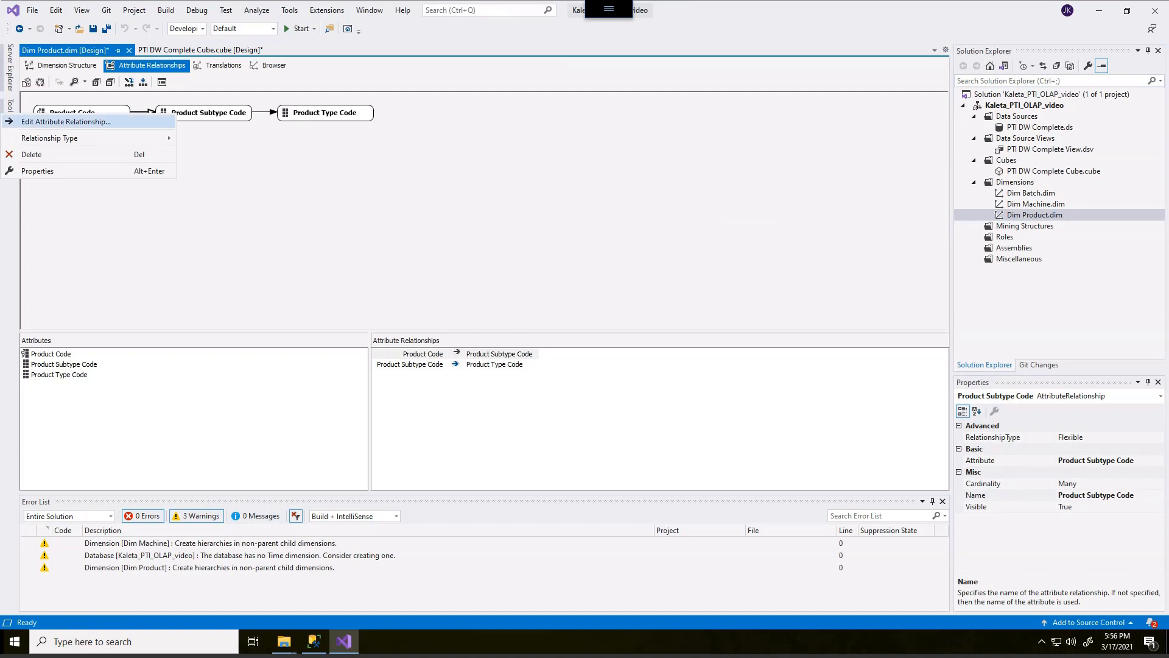
pyautogui.moveTo(121, 138)
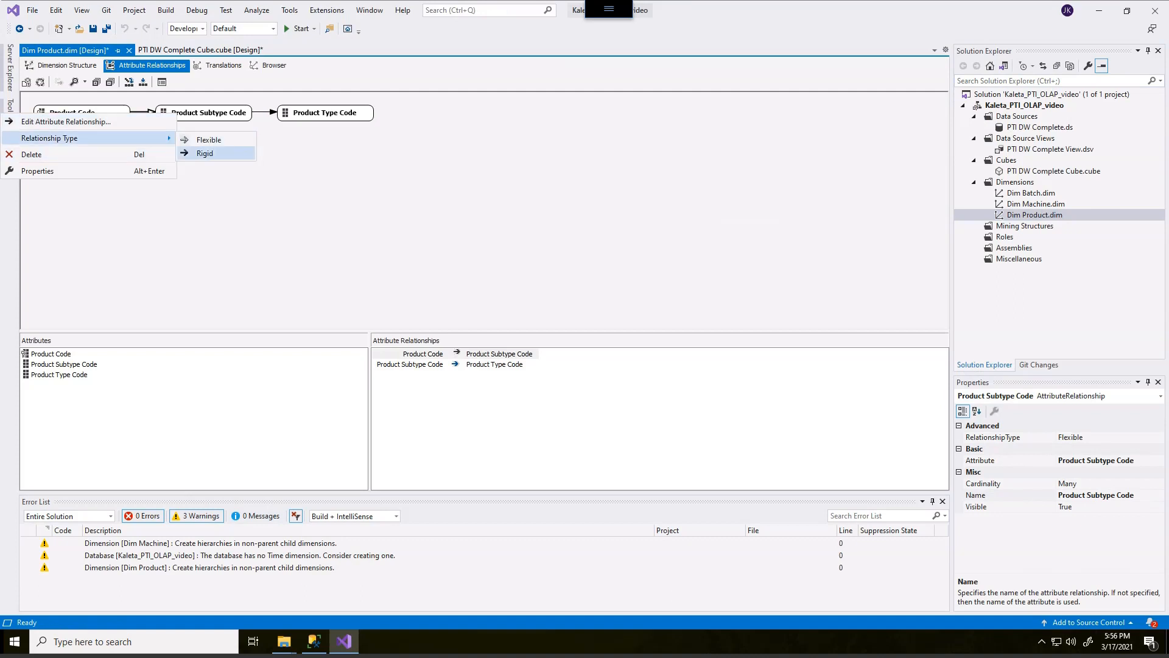
pyautogui.click(205, 153)
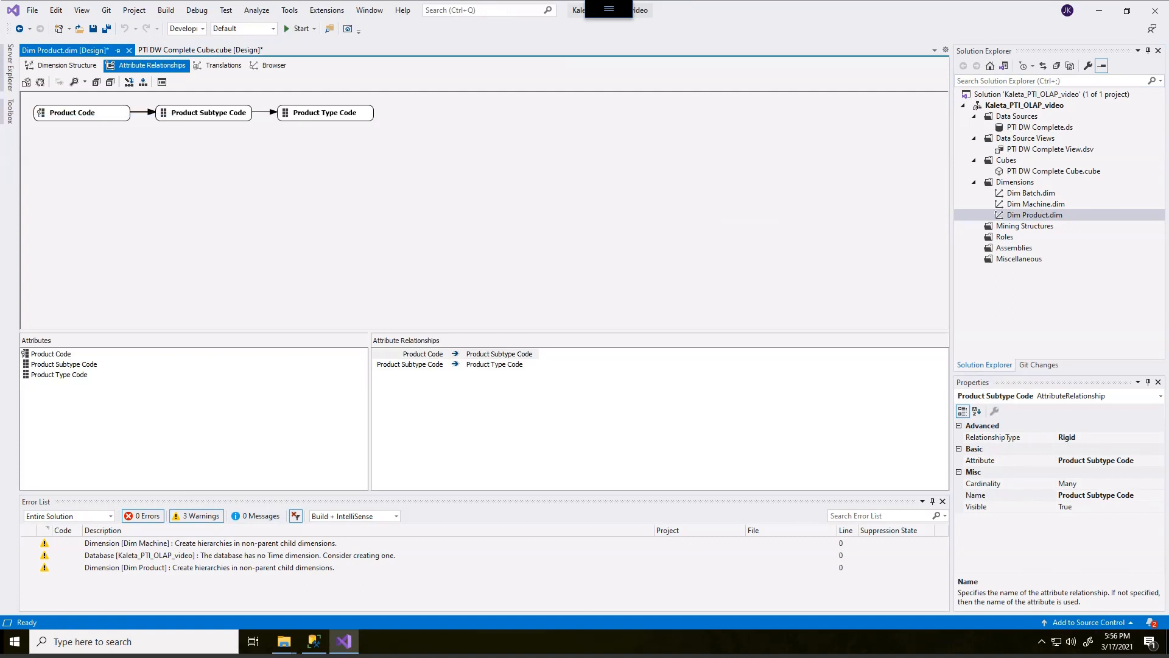
pyautogui.click(210, 182)
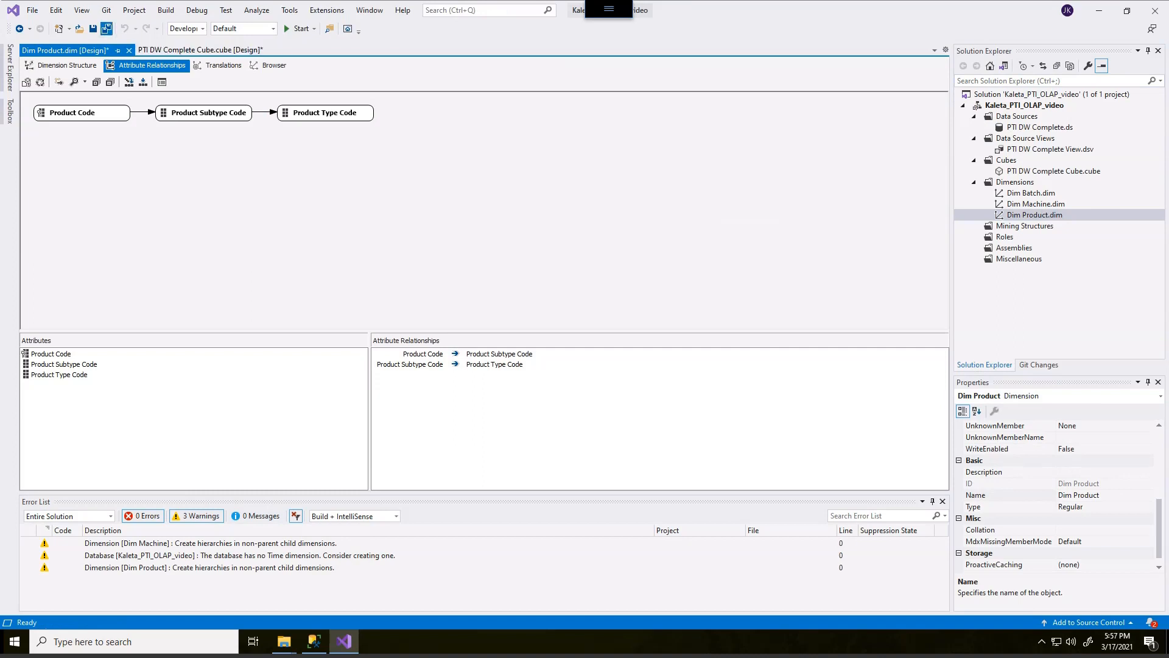
# Save all changes and return to the dimension structure view.
pyautogui.click(107, 29)
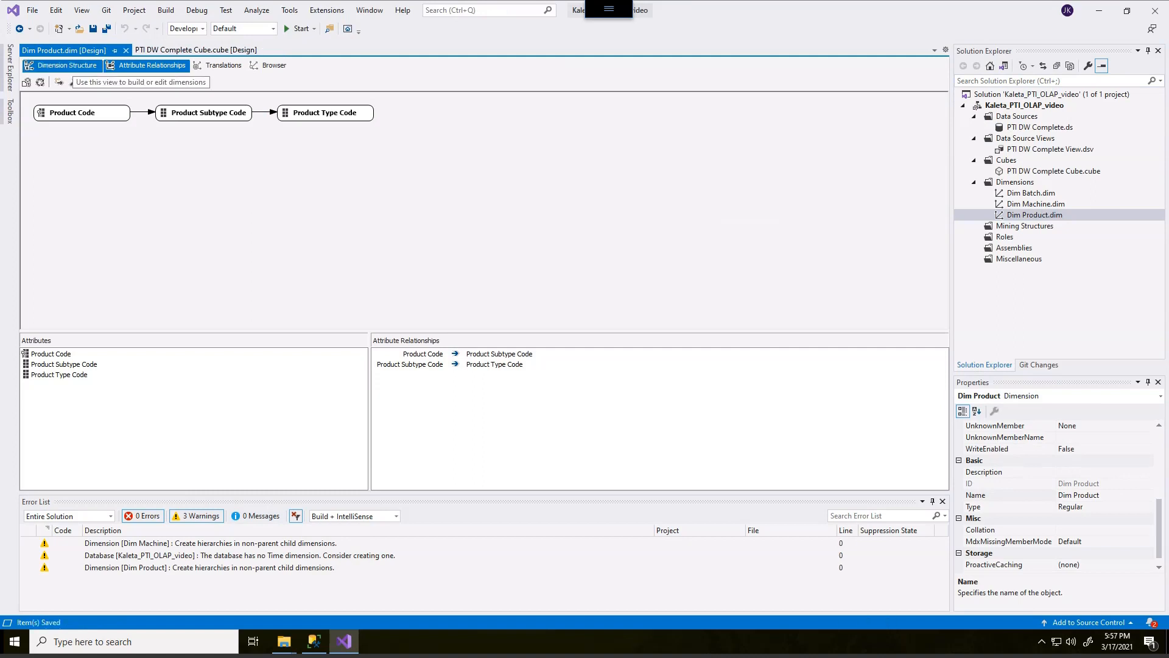
pyautogui.click(61, 65)
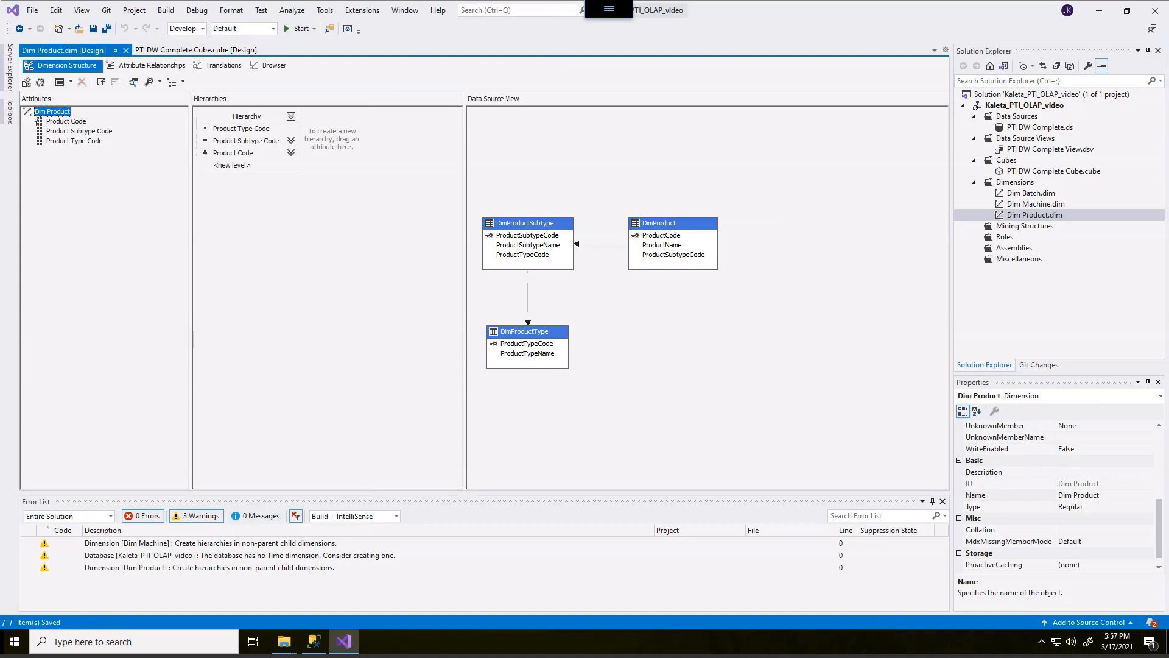
# Browse the Product Code hierarchy members of the Dim Product dimension.
pyautogui.click(268, 66)
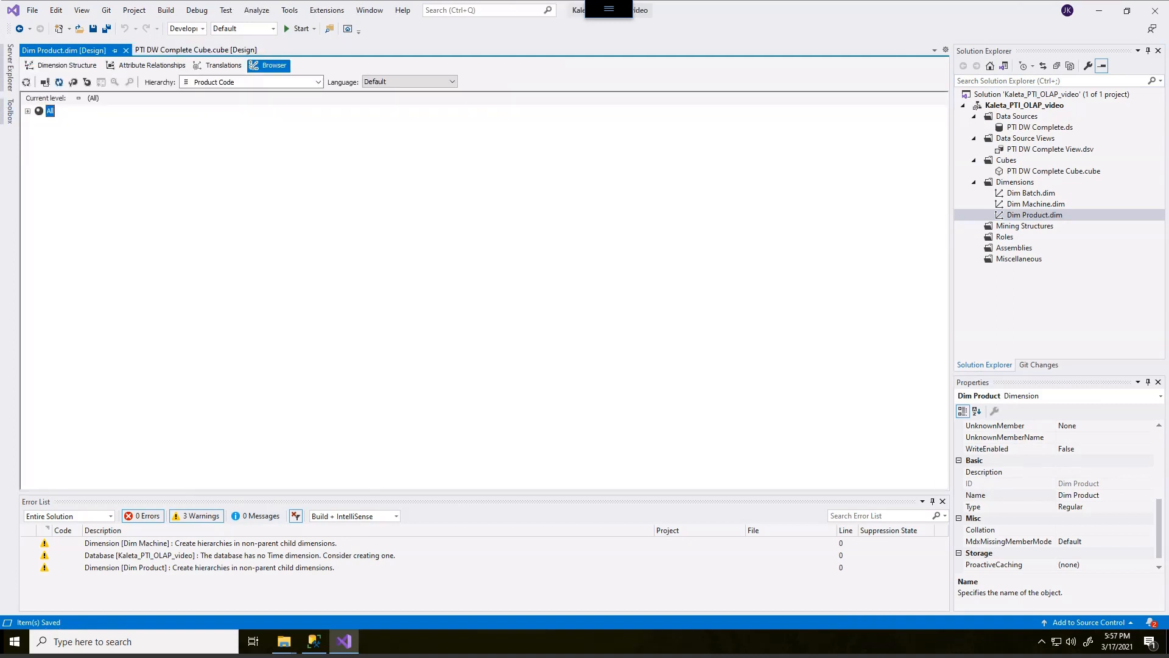
pyautogui.click(28, 111)
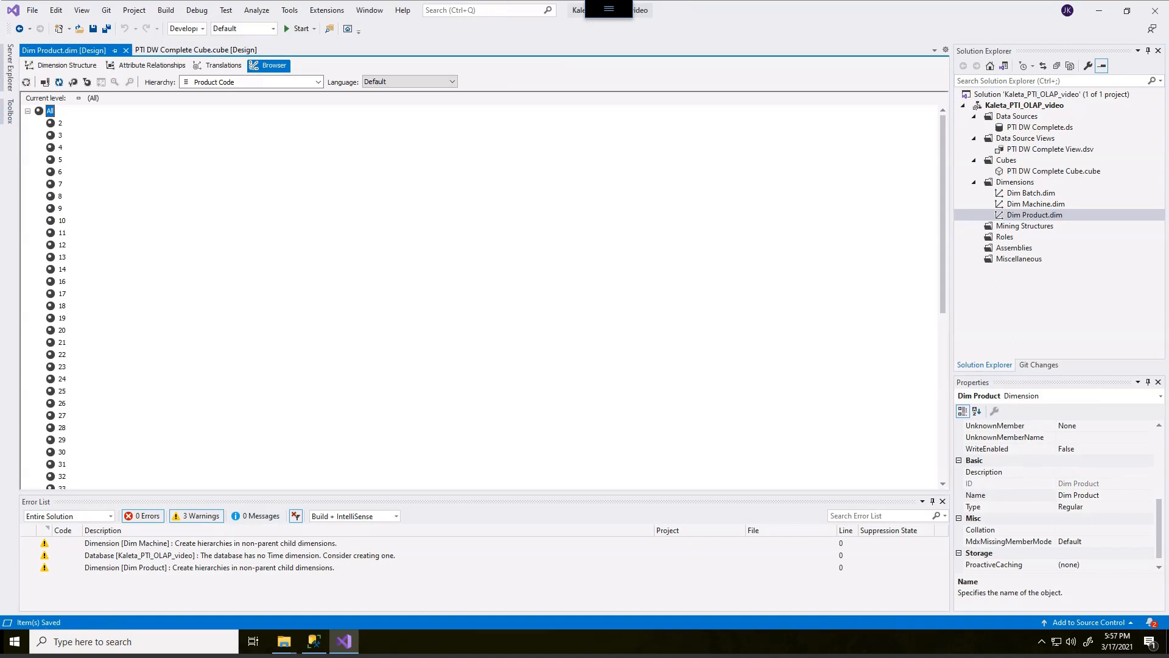
pyautogui.moveTo(85, 241)
pyautogui.mouseDown()
pyautogui.moveTo(48, 368)
pyautogui.moveTo(73, 226)
pyautogui.moveTo(34, 231)
pyautogui.mouseUp()
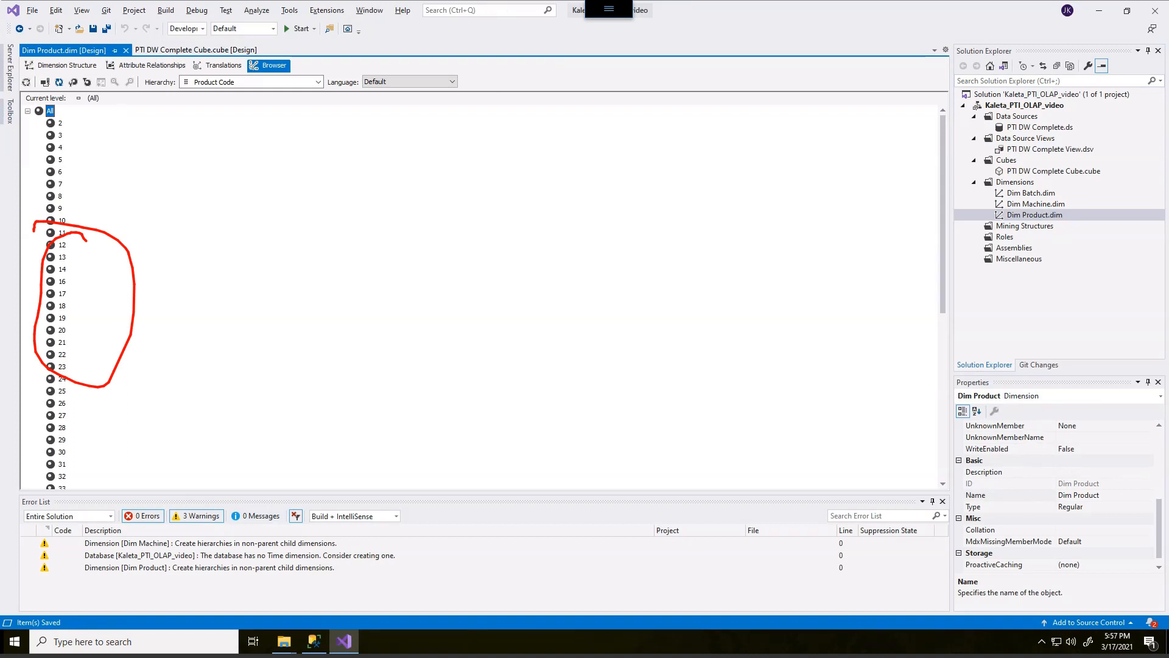
pyautogui.moveTo(67, 150); pyautogui.dragTo(147, 145)
pyautogui.moveTo(162, 136); pyautogui.dragTo(163, 154)
pyautogui.moveTo(162, 135)
pyautogui.mouseDown()
pyautogui.moveTo(175, 150)
pyautogui.moveTo(173, 131)
pyautogui.moveTo(186, 148)
pyautogui.moveTo(226, 136)
pyautogui.mouseUp()
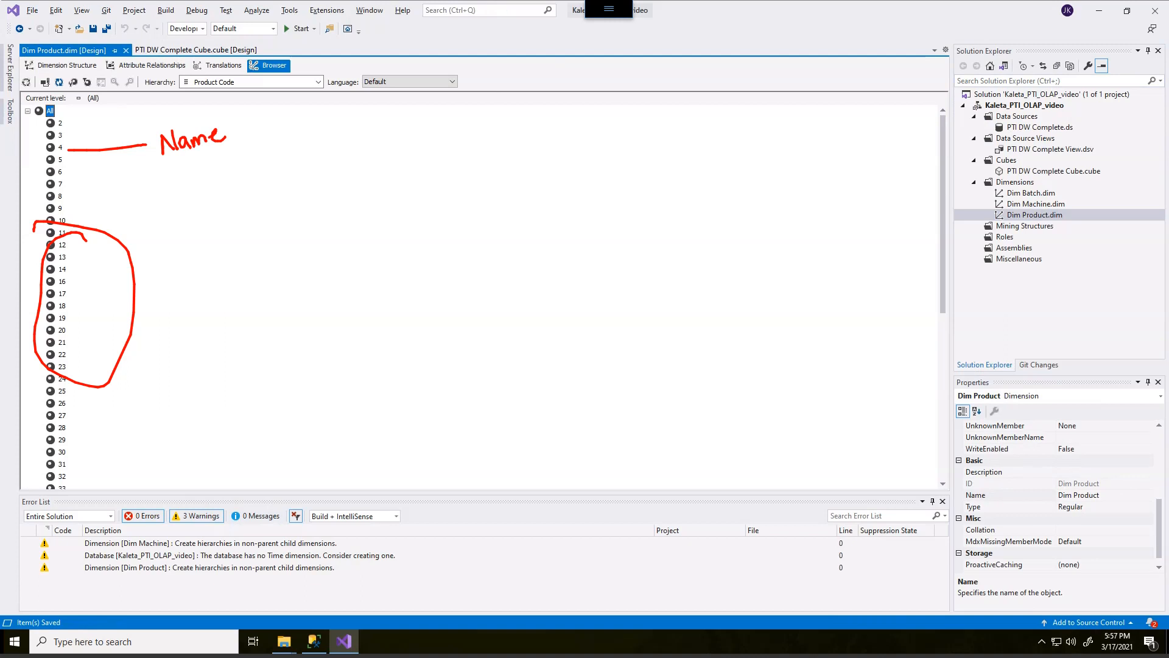
pyautogui.press('Escape')
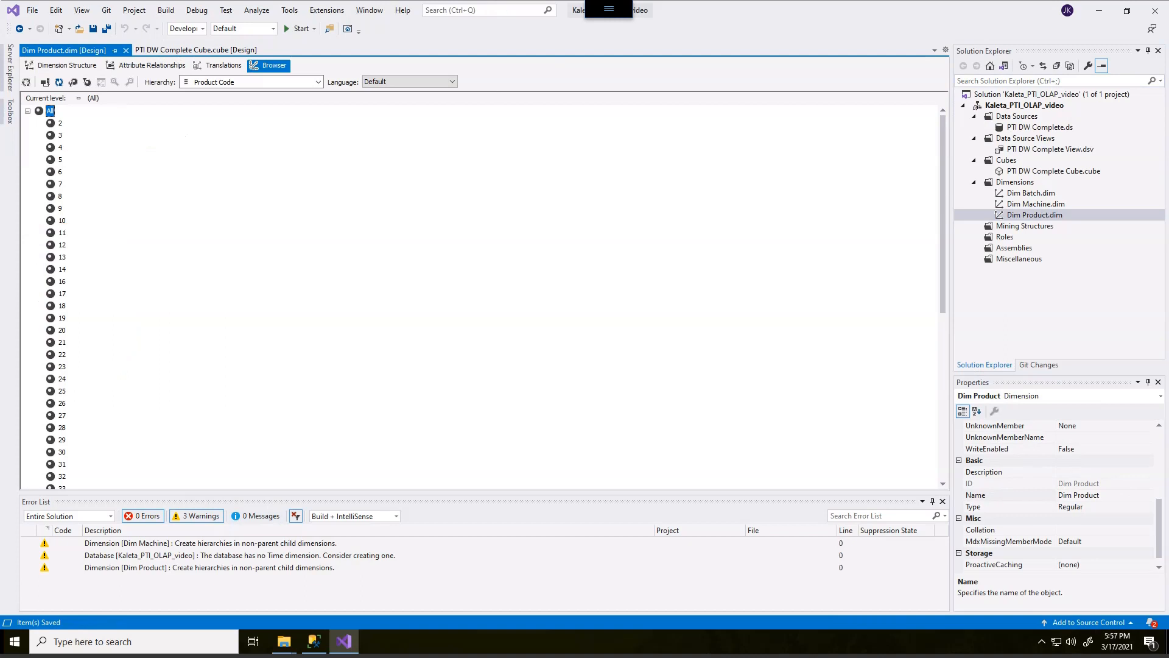
# Add ProductTypeName from the DimProductType table as a Product Type Name attribute.
pyautogui.click(61, 66)
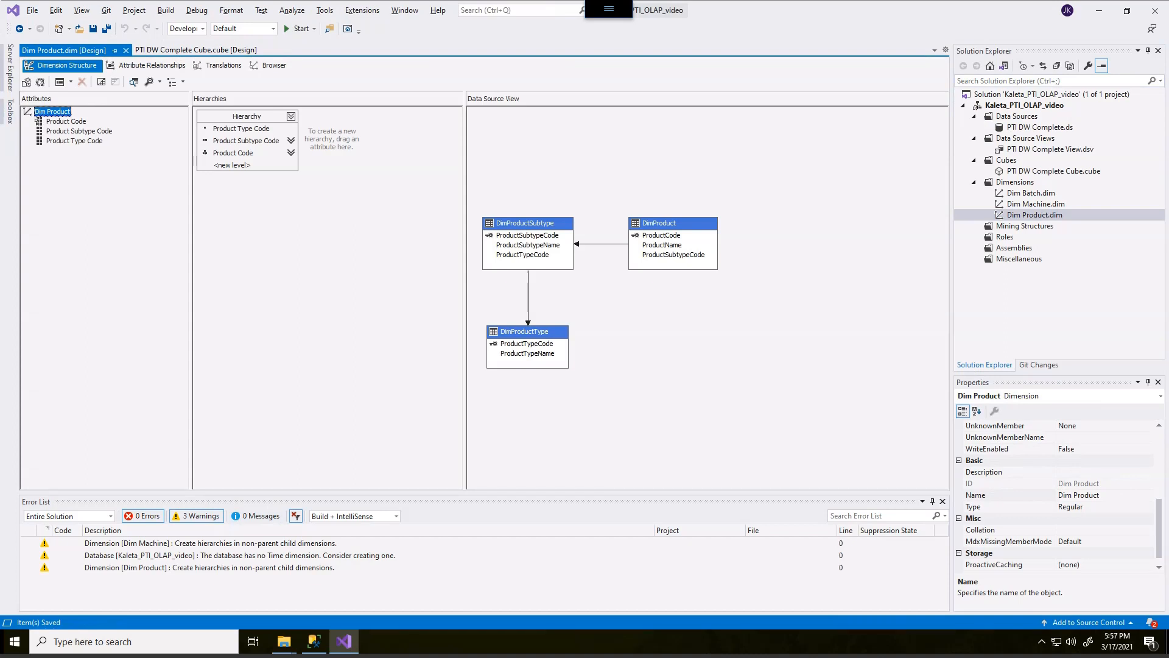
pyautogui.moveTo(555, 322)
pyautogui.mouseDown()
pyautogui.moveTo(588, 347)
pyautogui.moveTo(494, 323)
pyautogui.mouseUp()
pyautogui.moveTo(560, 343); pyautogui.dragTo(605, 328)
pyautogui.moveTo(561, 360)
pyautogui.mouseDown()
pyautogui.moveTo(592, 390)
pyautogui.moveTo(555, 356)
pyautogui.moveTo(575, 359)
pyautogui.mouseUp()
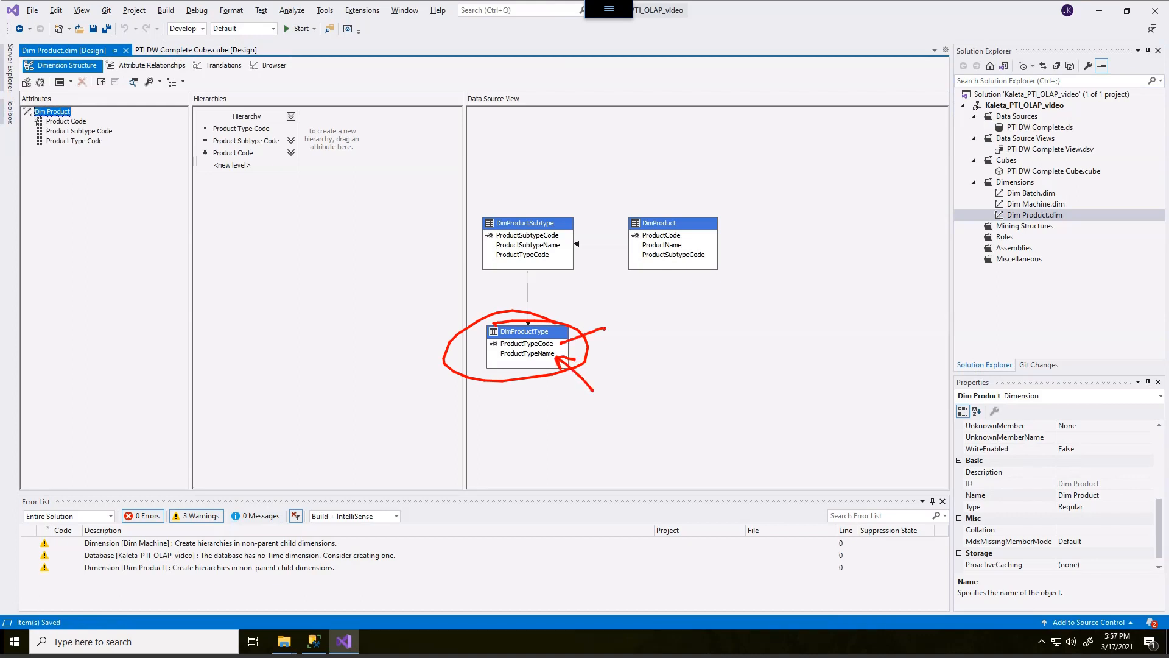
pyautogui.moveTo(268, 108)
pyautogui.mouseDown()
pyautogui.moveTo(213, 111)
pyautogui.moveTo(302, 165)
pyautogui.moveTo(225, 107)
pyautogui.mouseUp()
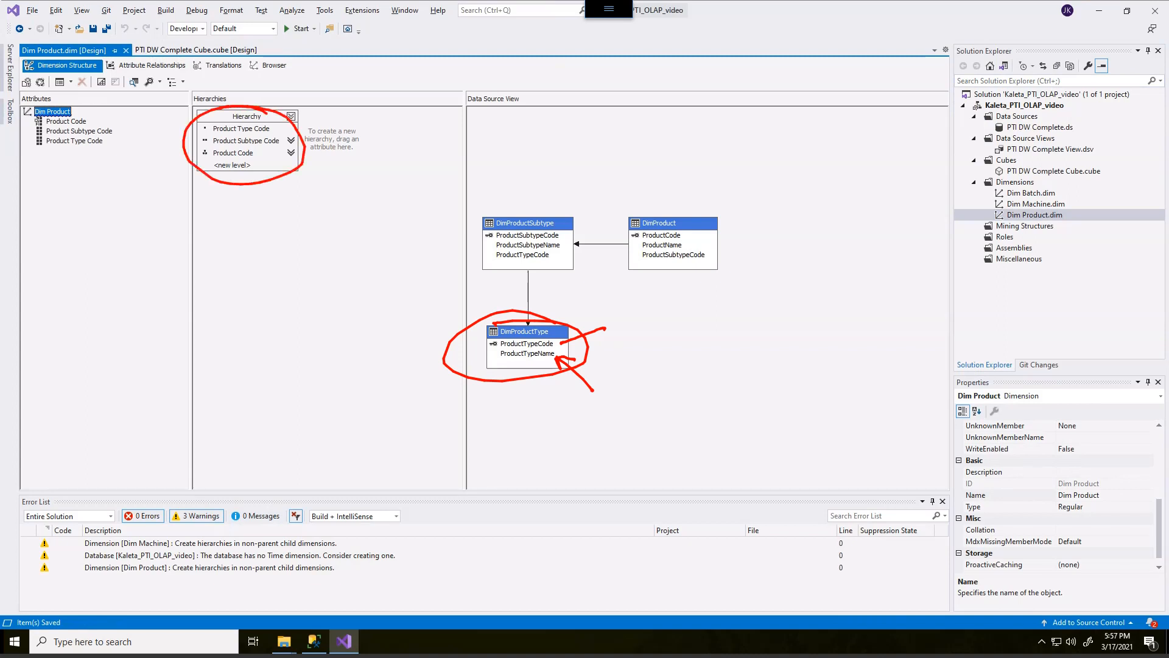
pyautogui.moveTo(303, 117); pyautogui.dragTo(274, 129)
pyautogui.press('Escape')
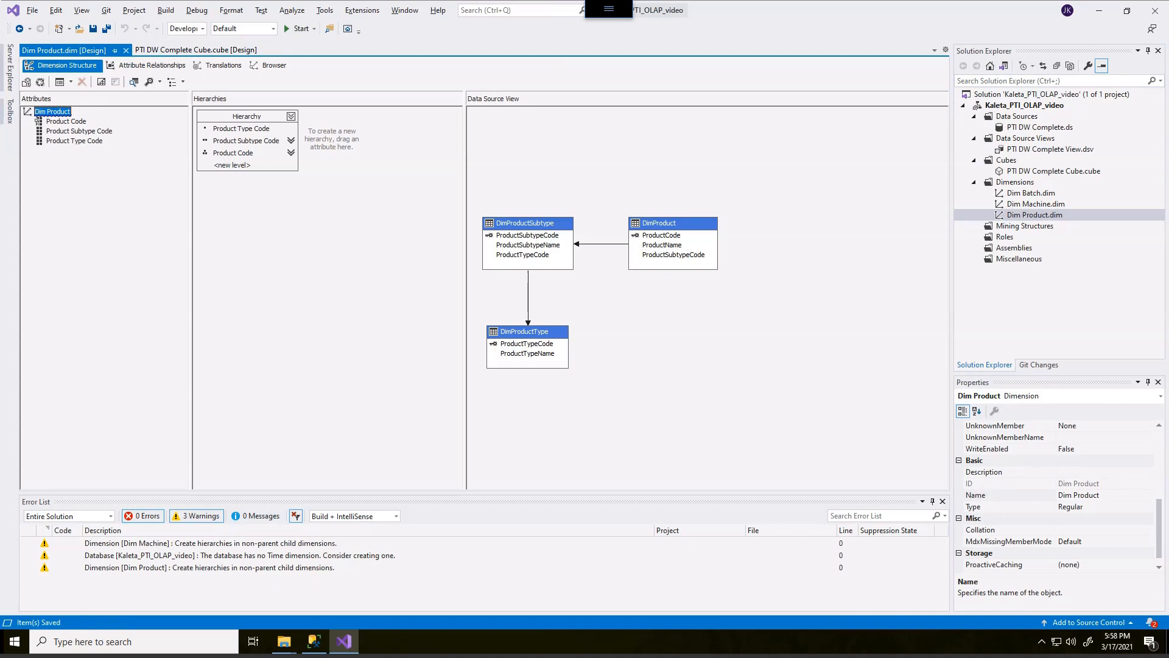
pyautogui.click(553, 364)
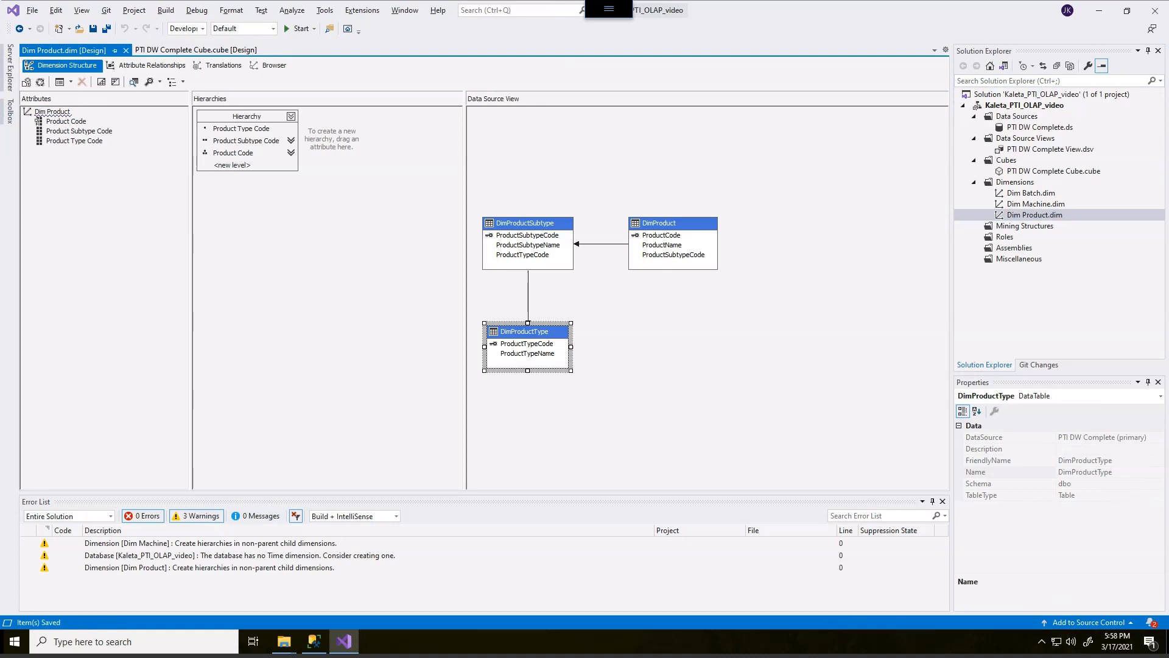
pyautogui.click(528, 353)
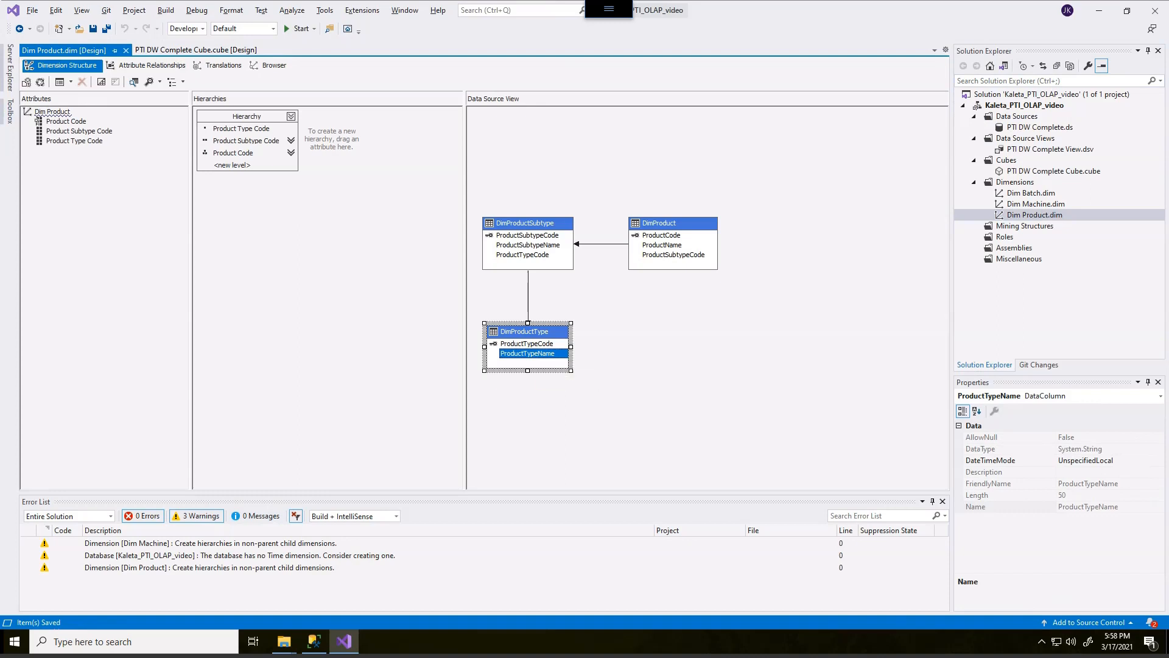
pyautogui.moveTo(527, 353); pyautogui.dragTo(79, 182)
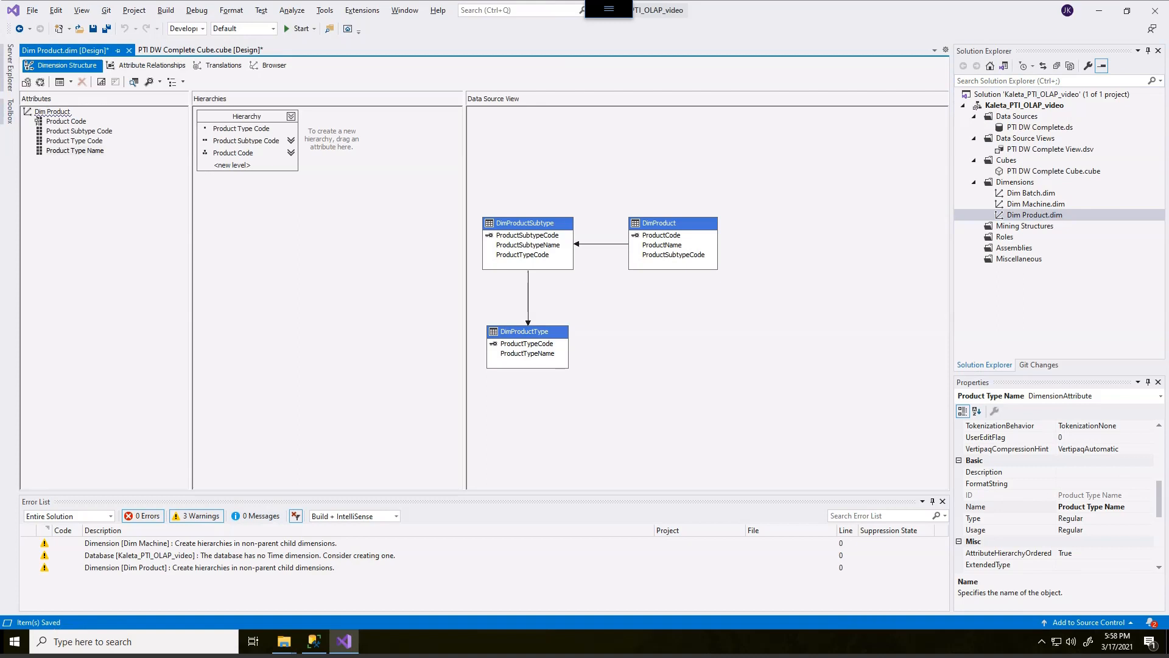
# Add ProductSubtypeName from the DimProductSubtype table as a Product Subtype Name attribute.
pyautogui.click(528, 245)
pyautogui.click(527, 245)
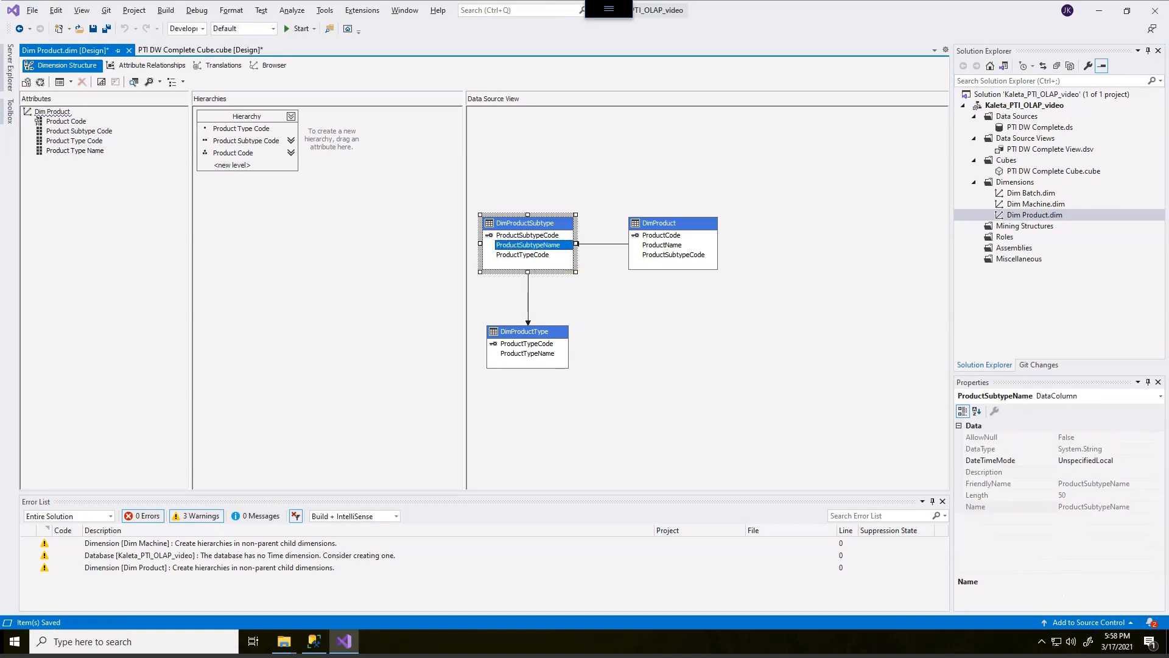
pyautogui.moveTo(527, 245); pyautogui.dragTo(79, 182)
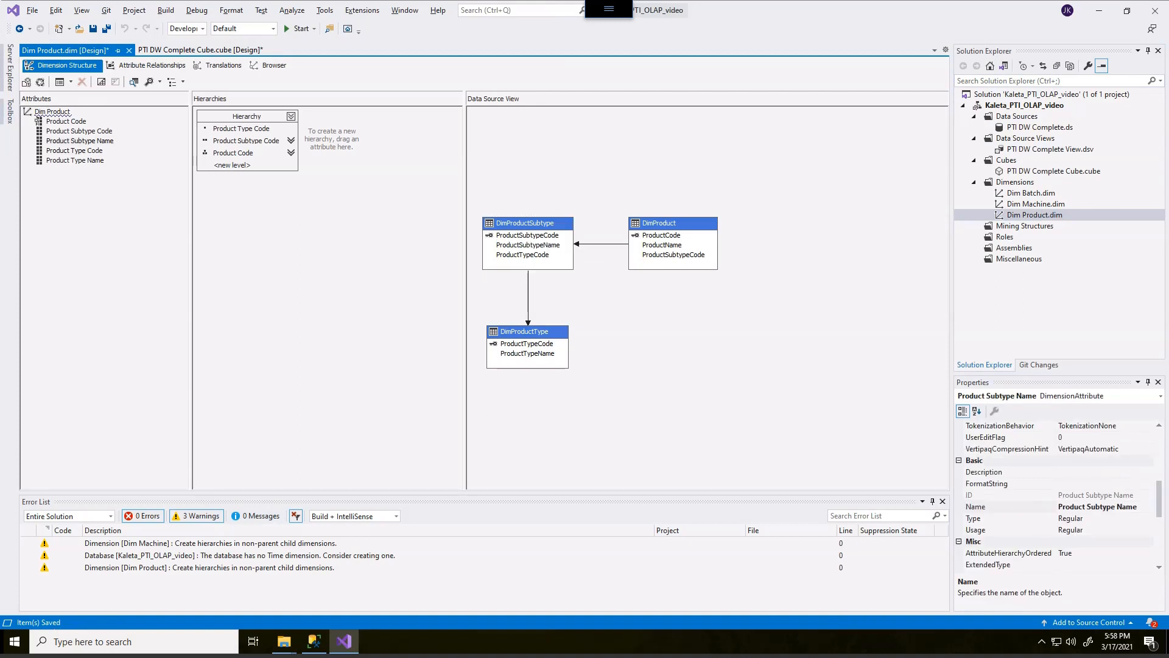
# Add ProductName from the DimProduct table as a Product Name attribute.
pyautogui.click(664, 246)
pyautogui.click(664, 246)
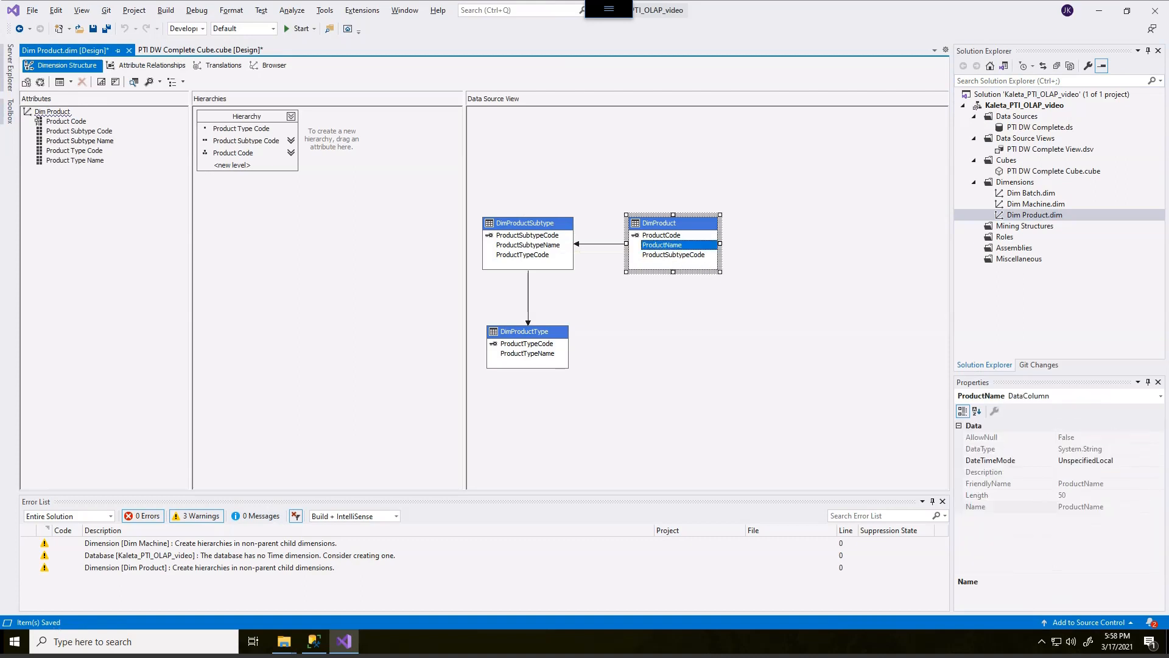
pyautogui.moveTo(662, 245); pyautogui.dragTo(79, 182)
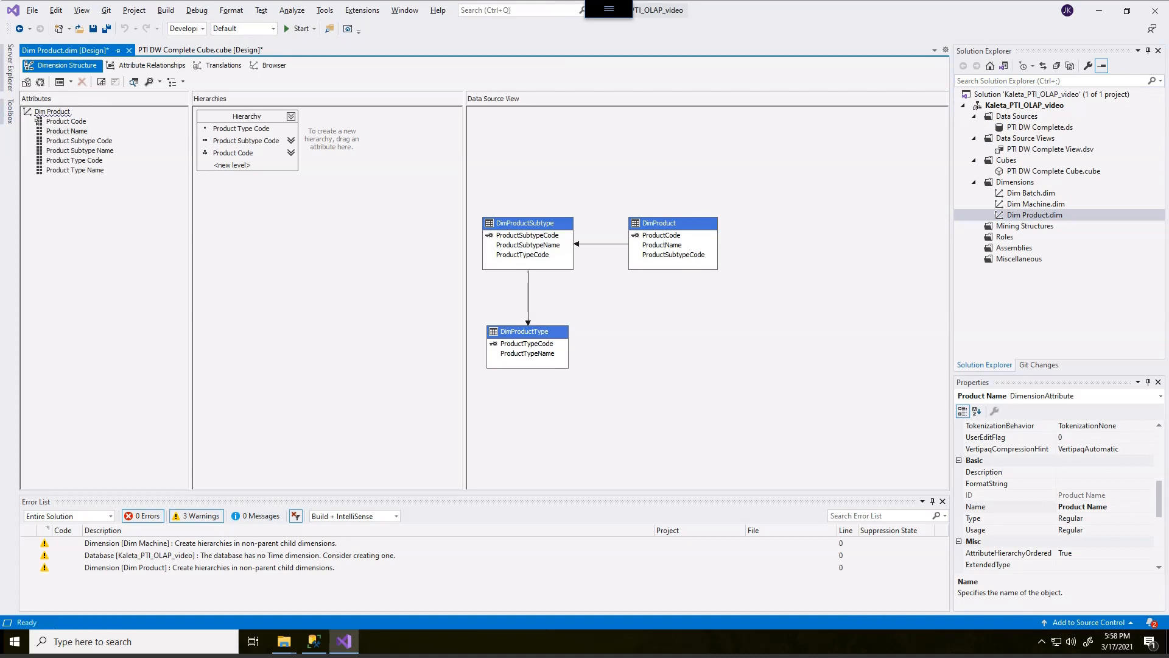
# Select the Product Code attribute and widen the Properties and Hierarchies panes.
pyautogui.click(39, 121)
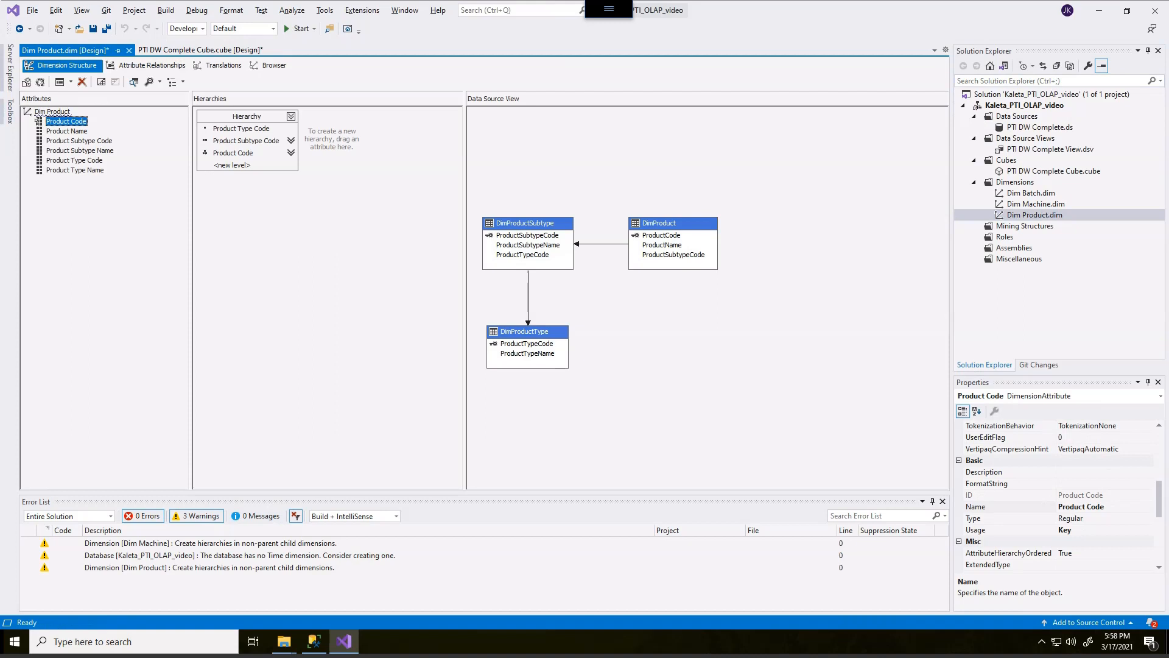
pyautogui.moveTo(951, 305); pyautogui.dragTo(839, 304)
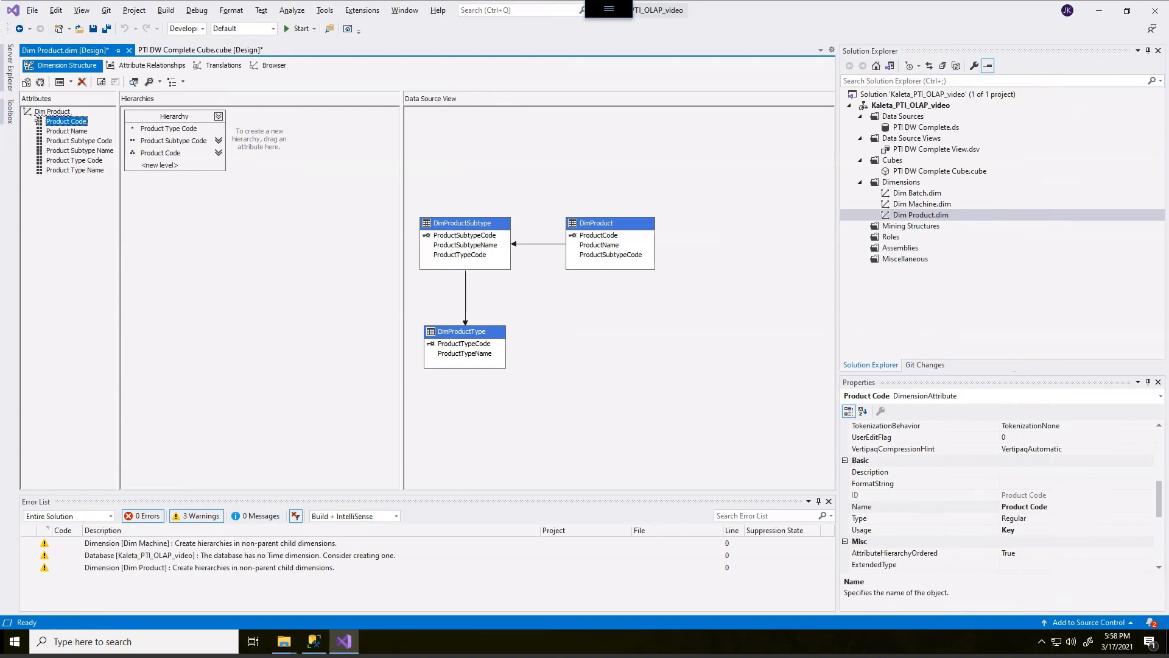
pyautogui.moveTo(119, 304); pyautogui.dragTo(225, 304)
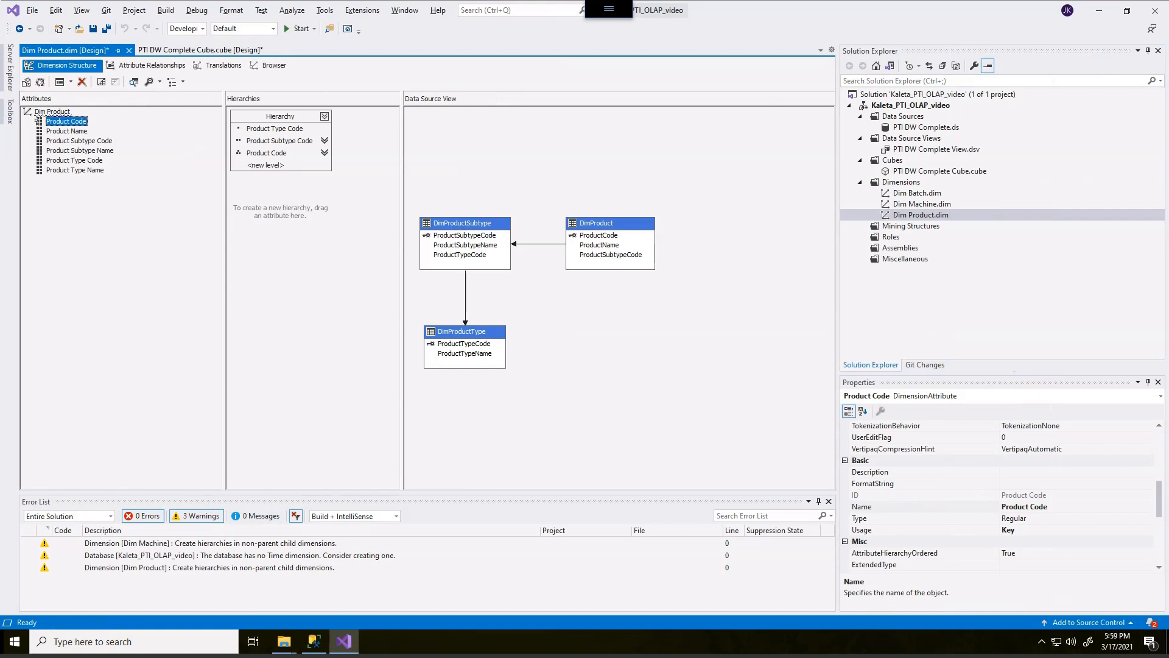
pyautogui.moveTo(1159, 499); pyautogui.dragTo(1159, 447)
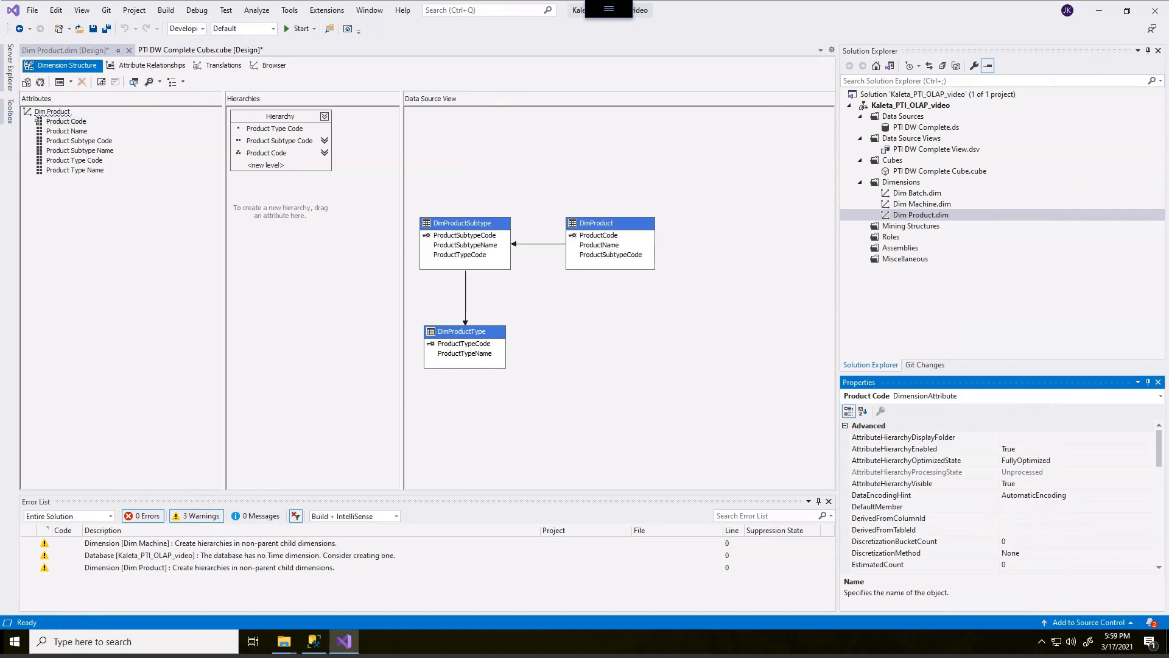
# Collapse the property categories to show the Product Code attribute's Source properties.
pyautogui.click(846, 425)
pyautogui.click(845, 437)
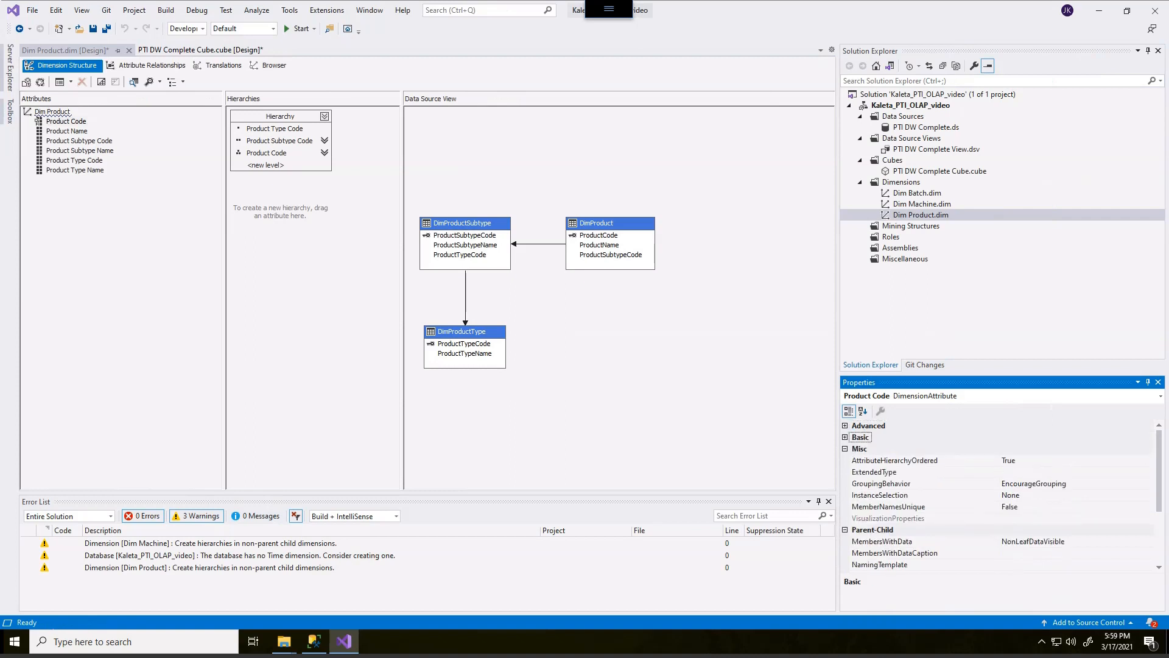
pyautogui.click(845, 449)
pyautogui.click(845, 461)
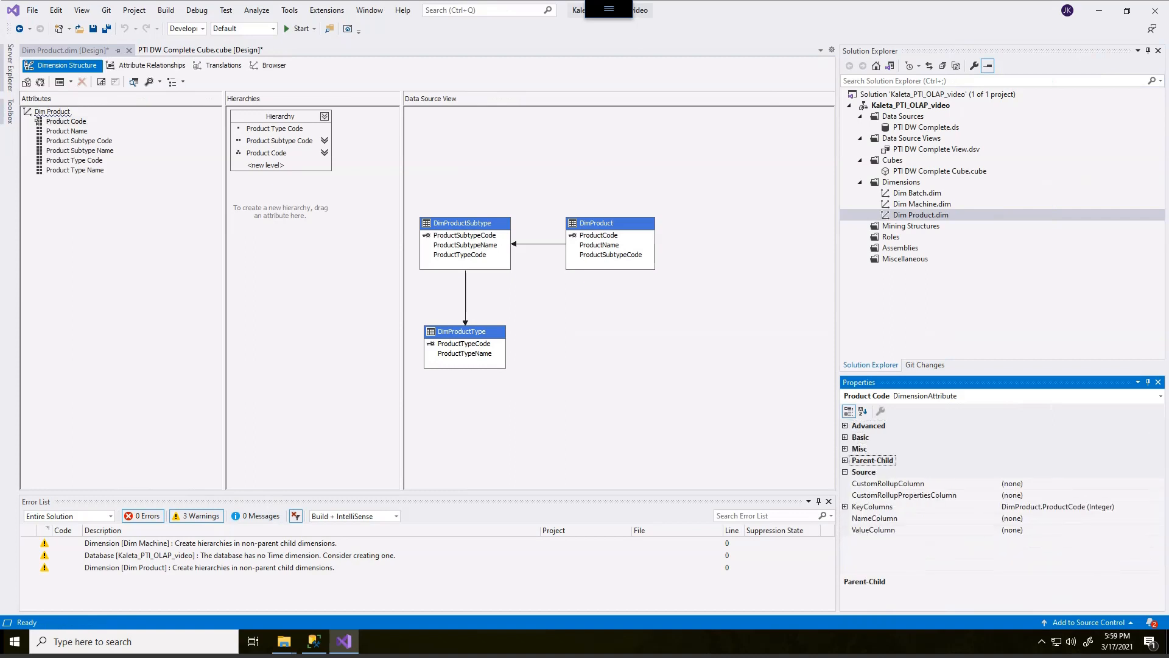
pyautogui.click(845, 472)
pyautogui.click(846, 472)
pyautogui.moveTo(915, 459)
pyautogui.mouseDown()
pyautogui.moveTo(887, 470)
pyautogui.moveTo(896, 474)
pyautogui.mouseUp()
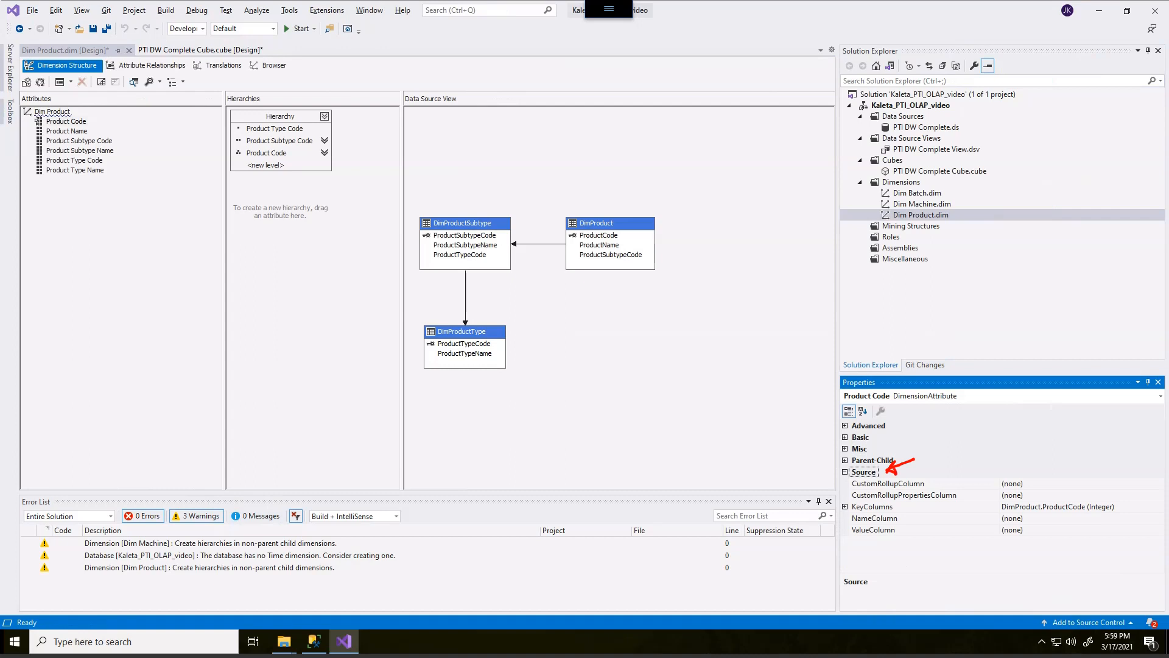
pyautogui.moveTo(872, 514)
pyautogui.mouseDown()
pyautogui.moveTo(849, 538)
pyautogui.moveTo(909, 531)
pyautogui.moveTo(876, 510)
pyautogui.moveTo(856, 514)
pyautogui.mouseUp()
pyautogui.press('Escape')
pyautogui.moveTo(848, 401); pyautogui.dragTo(890, 406)
pyautogui.moveTo(85, 110)
pyautogui.mouseDown()
pyautogui.moveTo(79, 130)
pyautogui.moveTo(54, 113)
pyautogui.mouseUp()
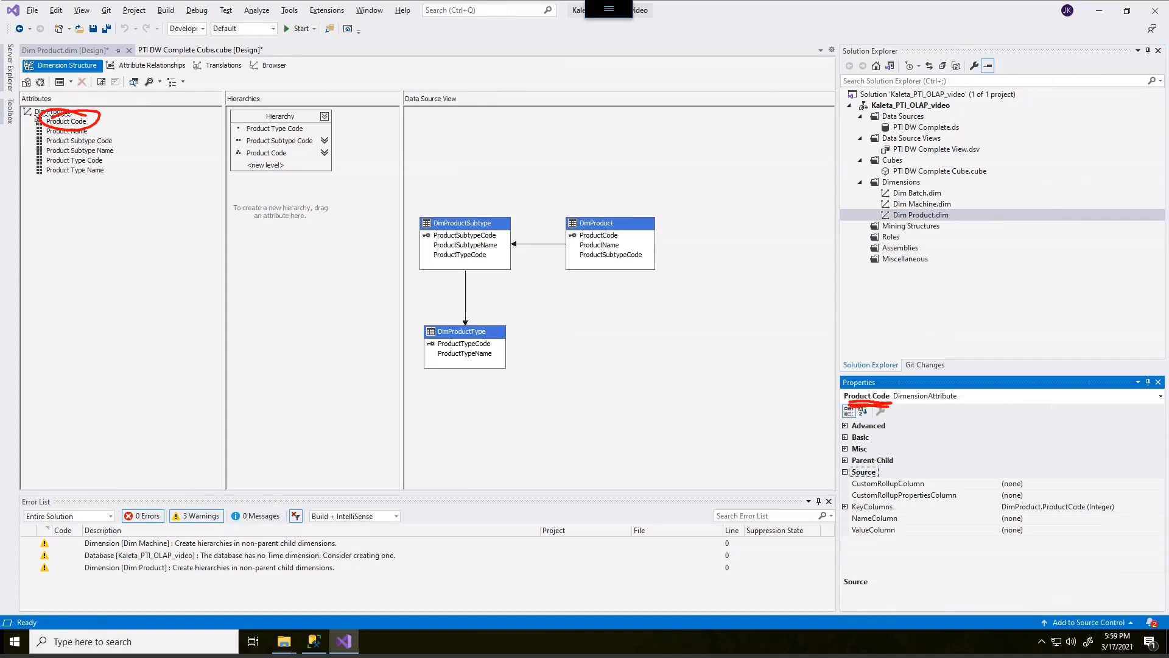
pyautogui.press('Escape')
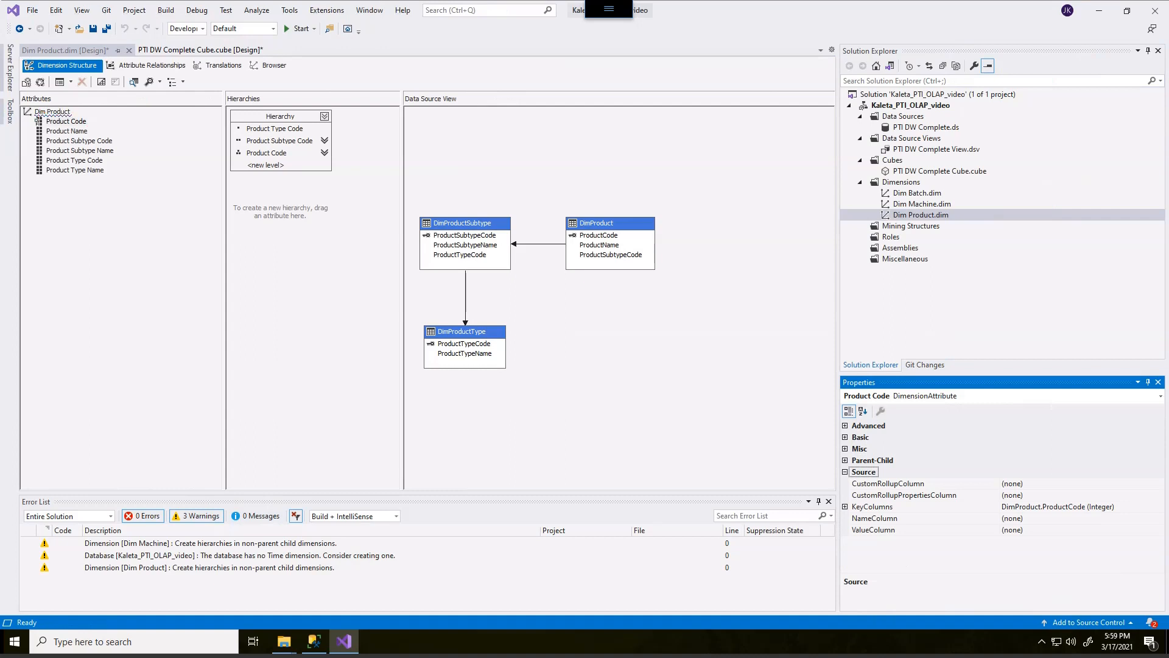
# Bind the Product Code attribute's NameColumn and ValueColumn to the ProductName column of DimProduct.
pyautogui.click(38, 121)
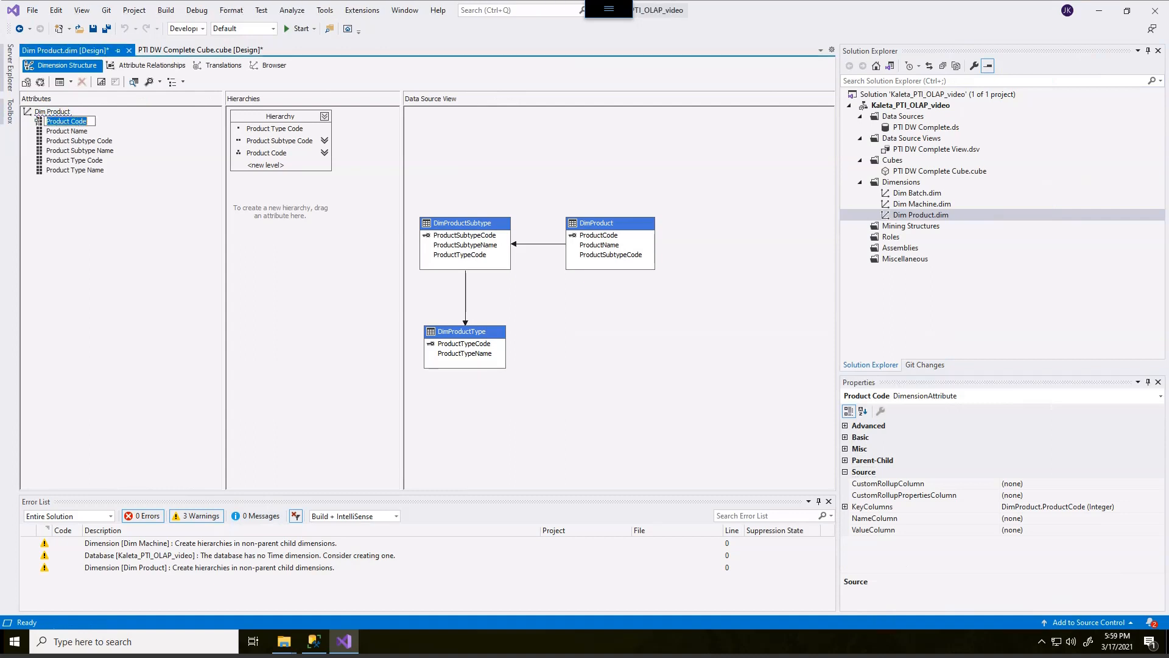
pyautogui.click(1024, 518)
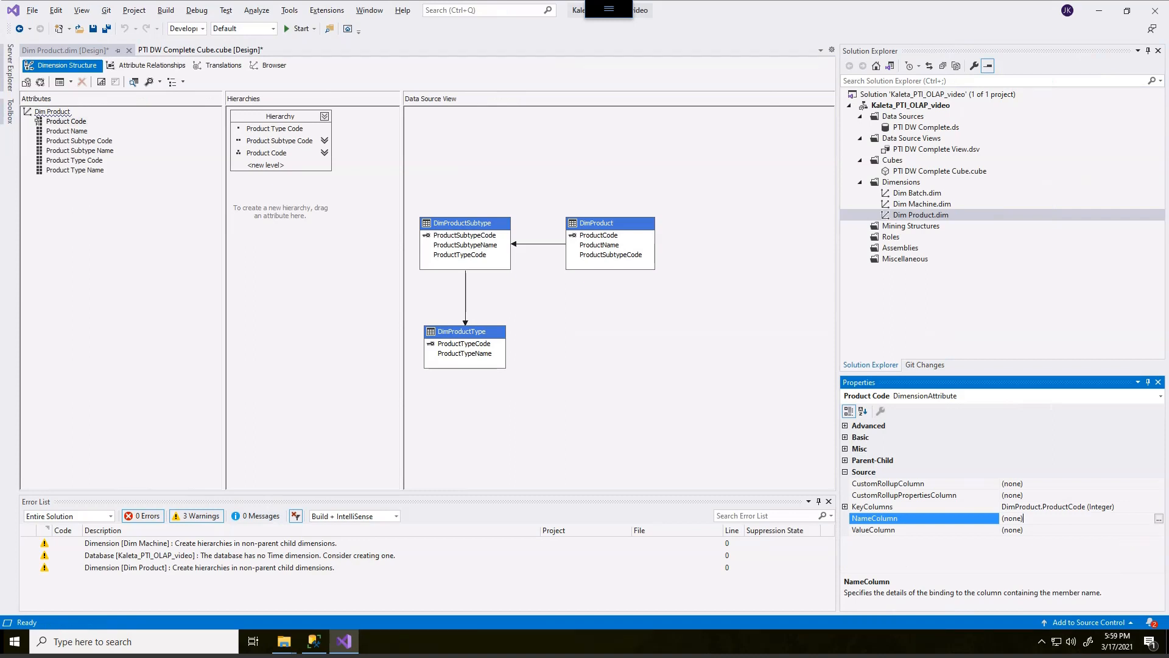
pyautogui.click(1159, 519)
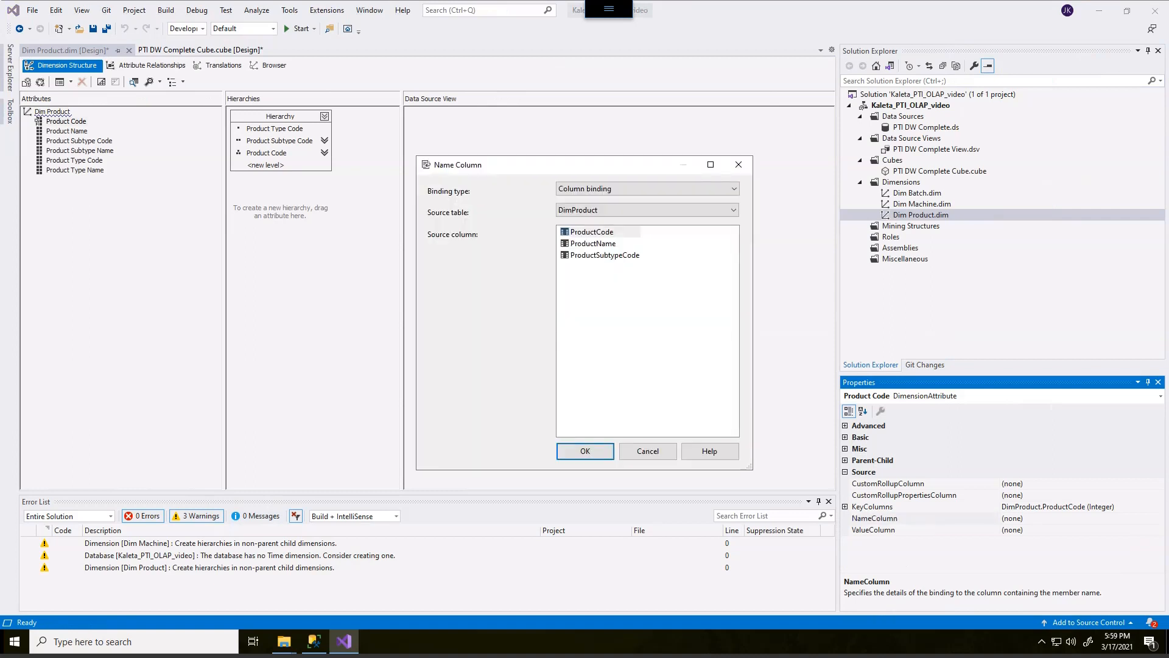
pyautogui.click(593, 244)
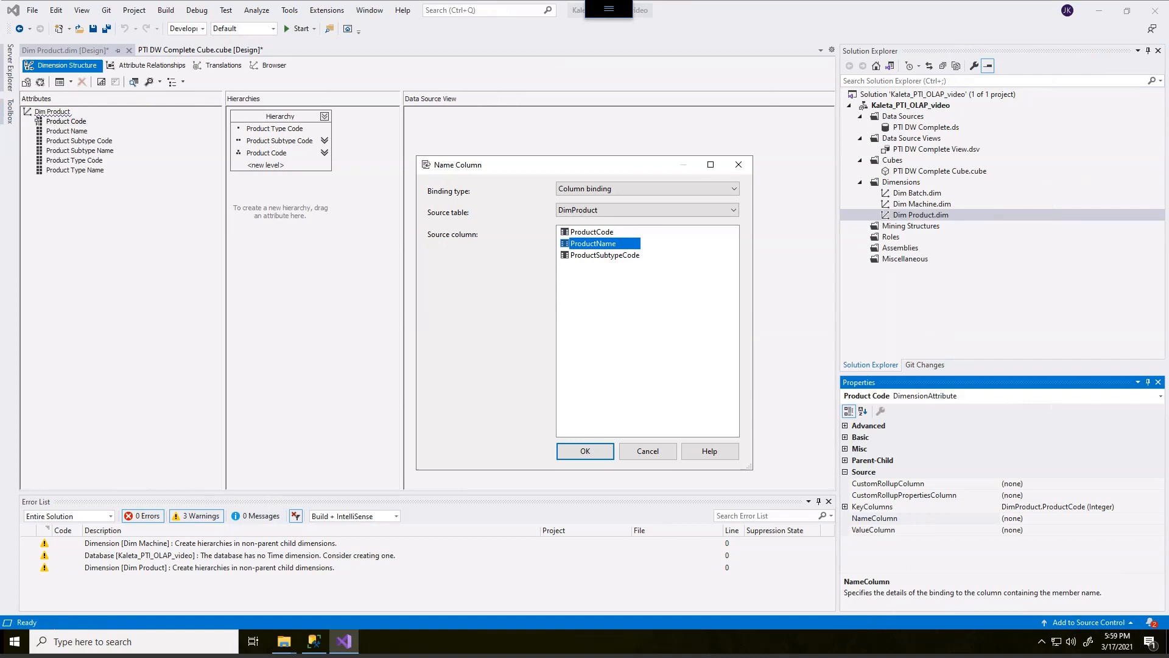
pyautogui.click(585, 451)
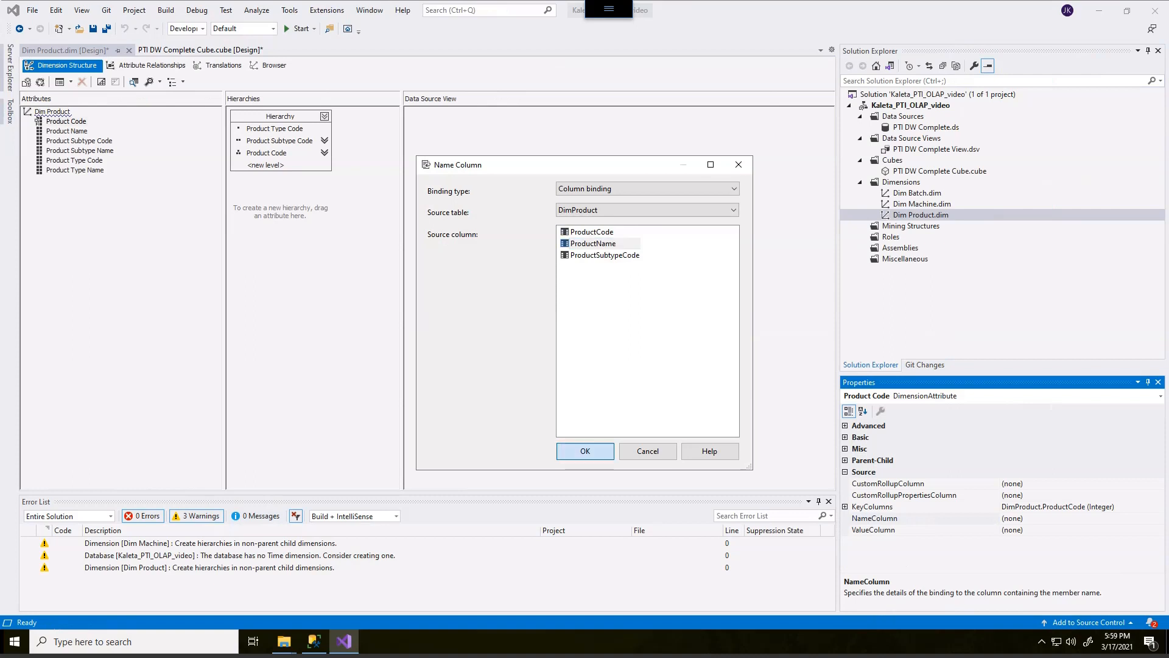
pyautogui.moveTo(1025, 472)
pyautogui.mouseDown()
pyautogui.moveTo(1041, 509)
pyautogui.moveTo(1048, 501)
pyautogui.mouseUp()
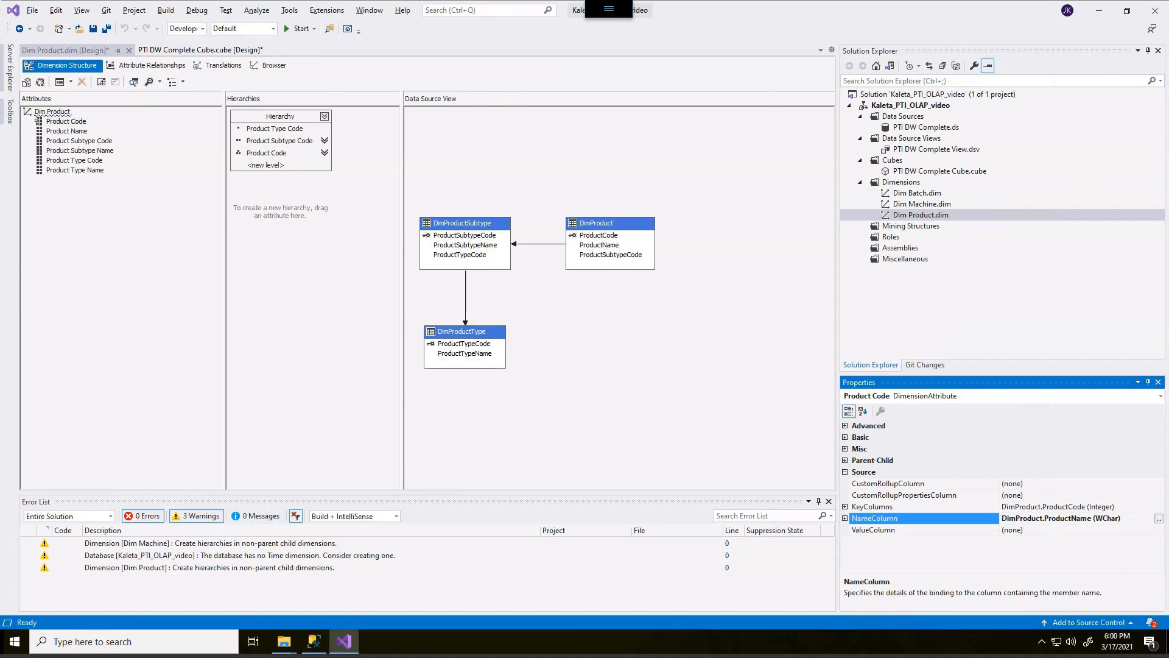
pyautogui.click(1036, 530)
pyautogui.click(1159, 530)
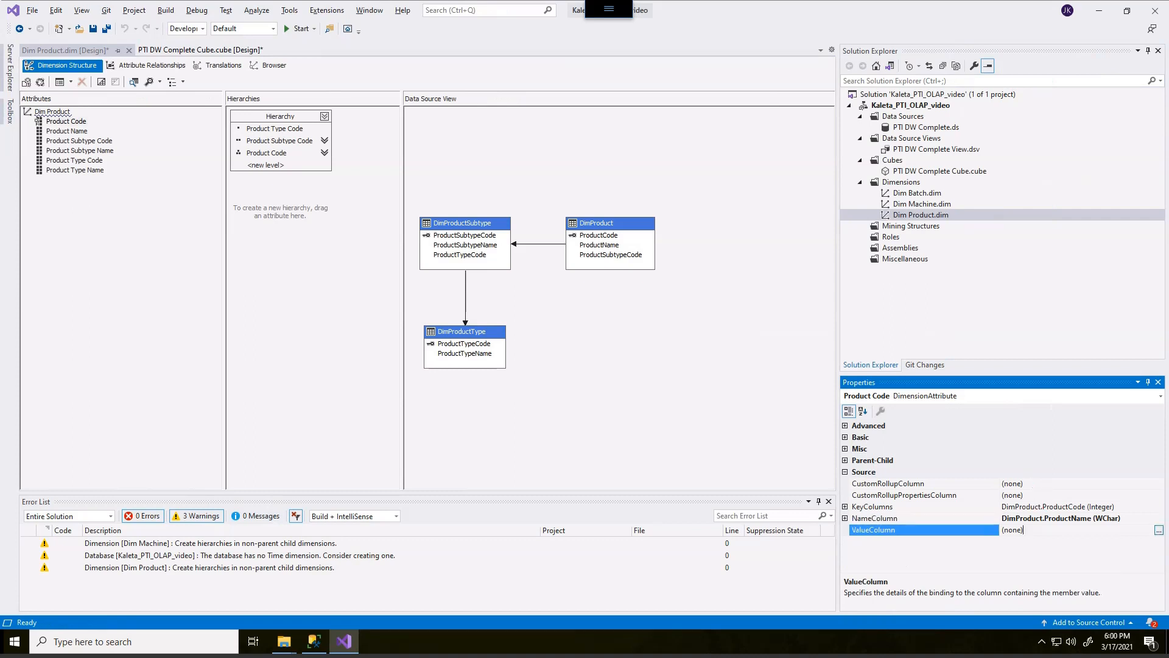
pyautogui.click(593, 244)
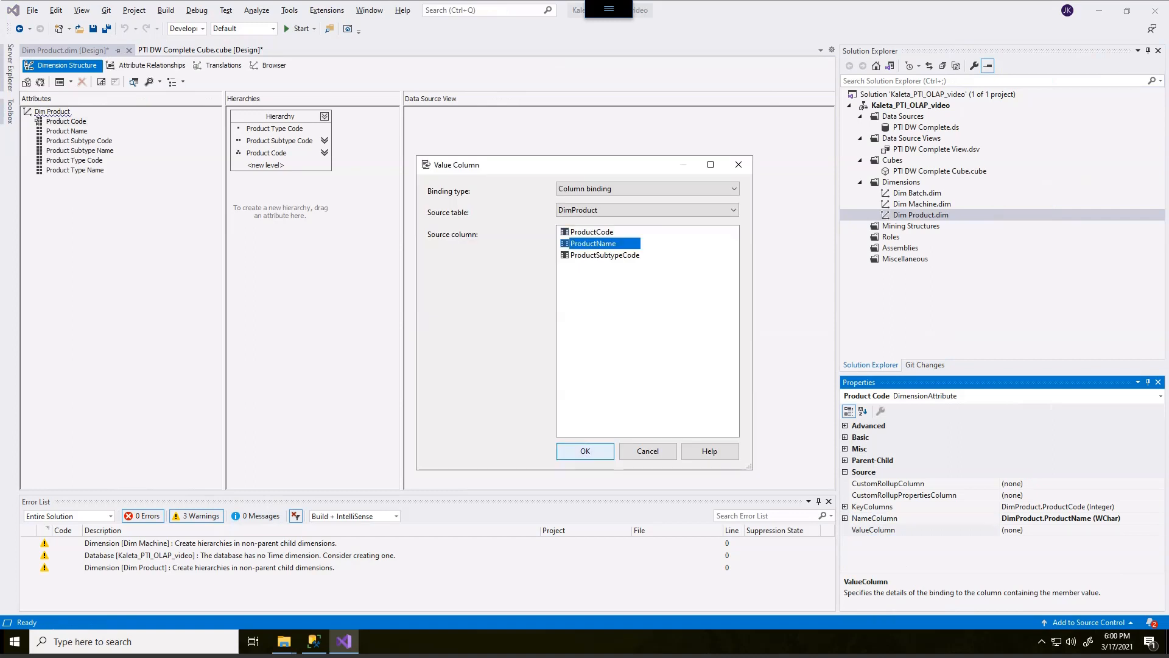
pyautogui.click(585, 450)
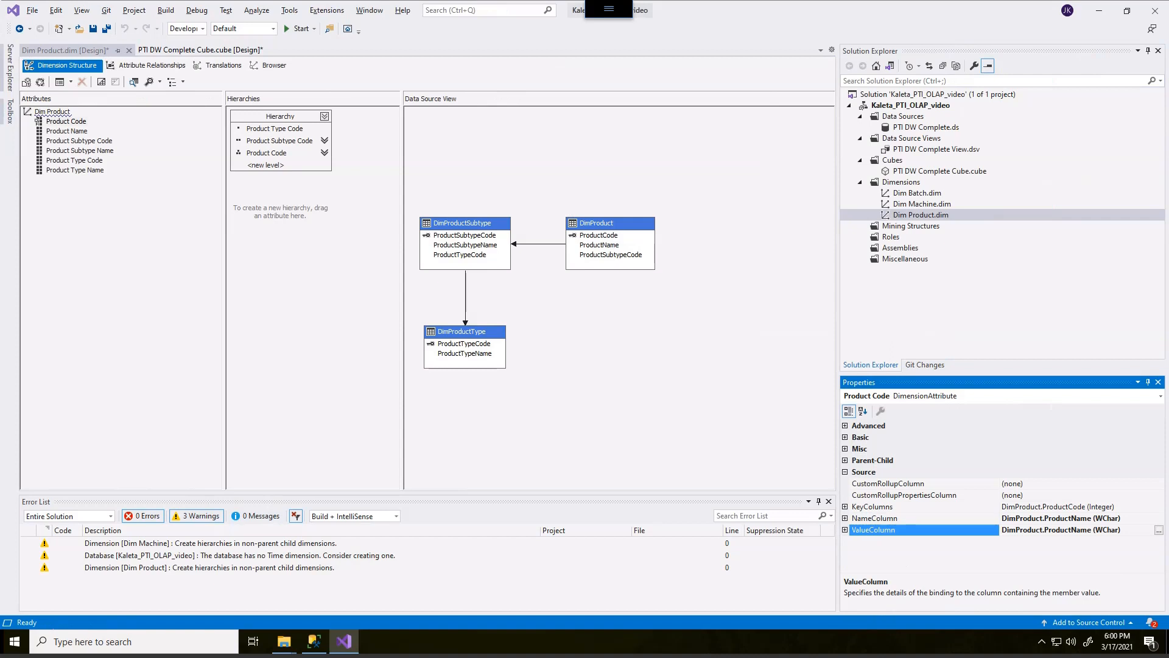
# Bind the Product Subtype Code attribute's NameColumn and ValueColumn to the ProductSubtypeName column of DimProductSubtype.
pyautogui.click(80, 141)
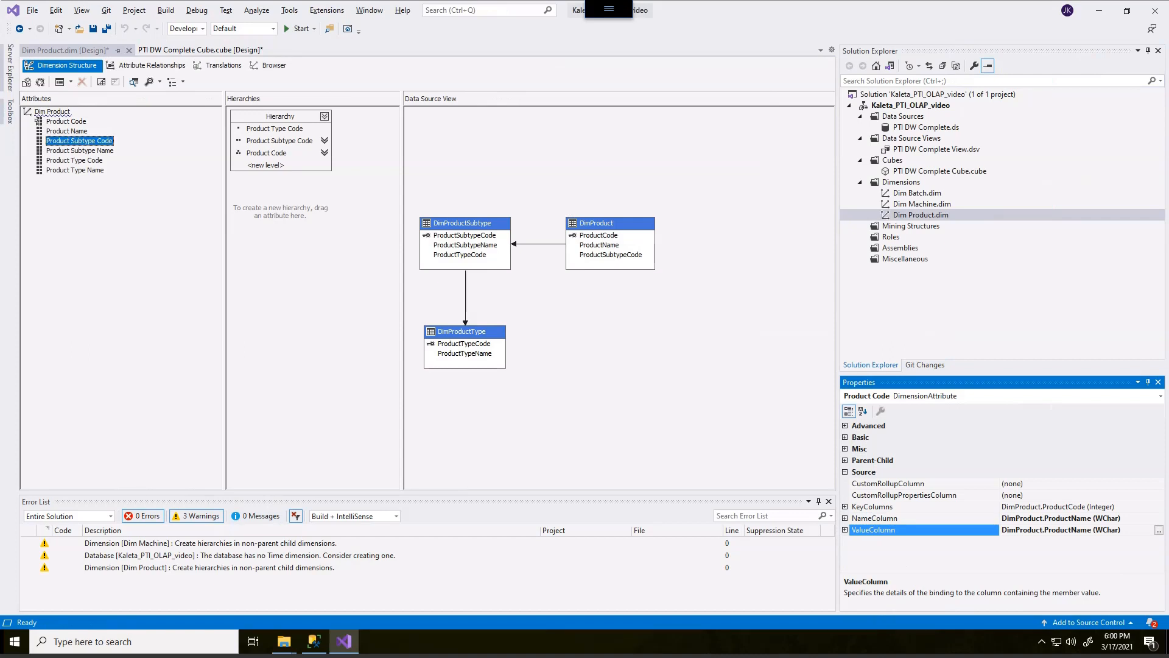
pyautogui.click(1075, 519)
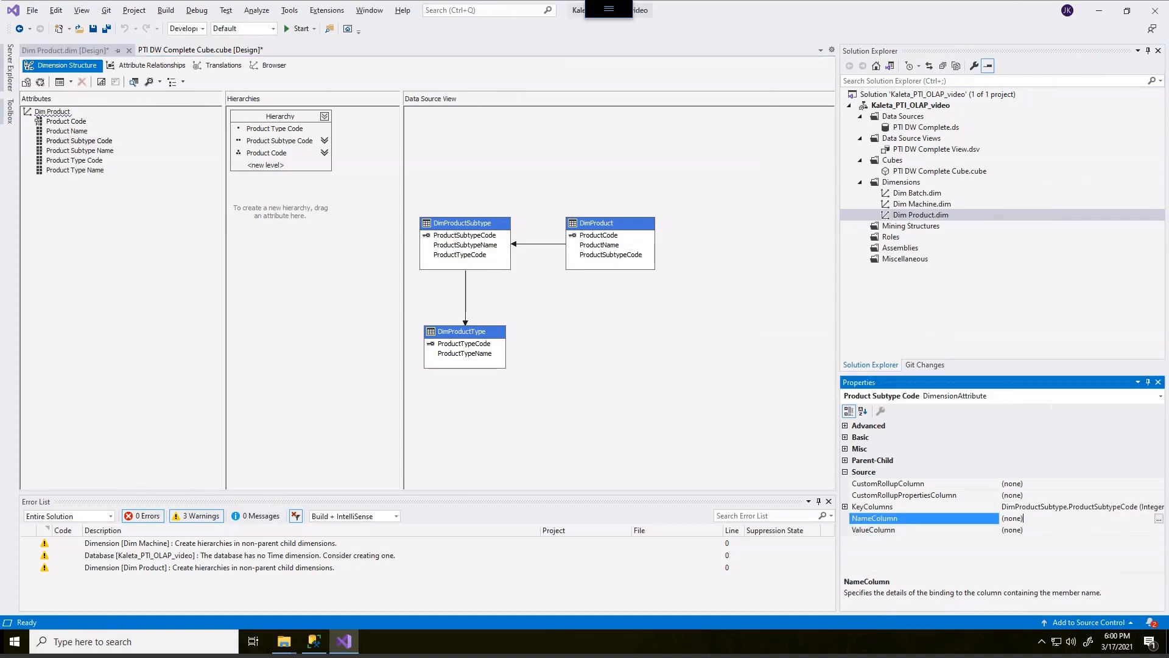
pyautogui.click(1159, 518)
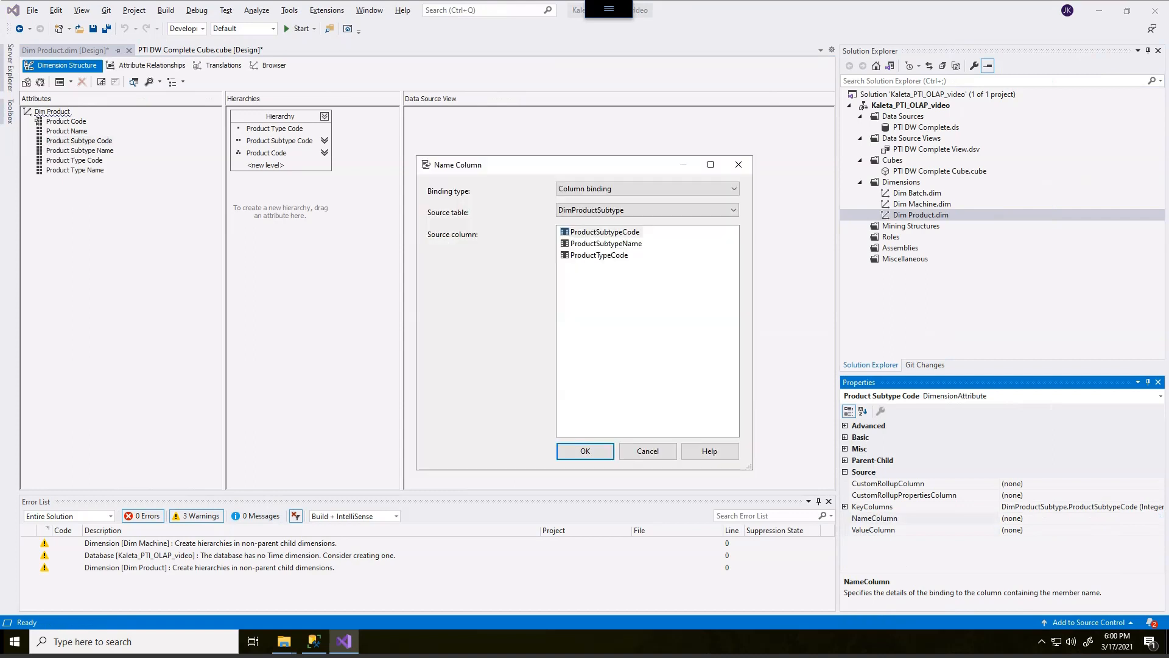
pyautogui.click(606, 244)
pyautogui.press('Return')
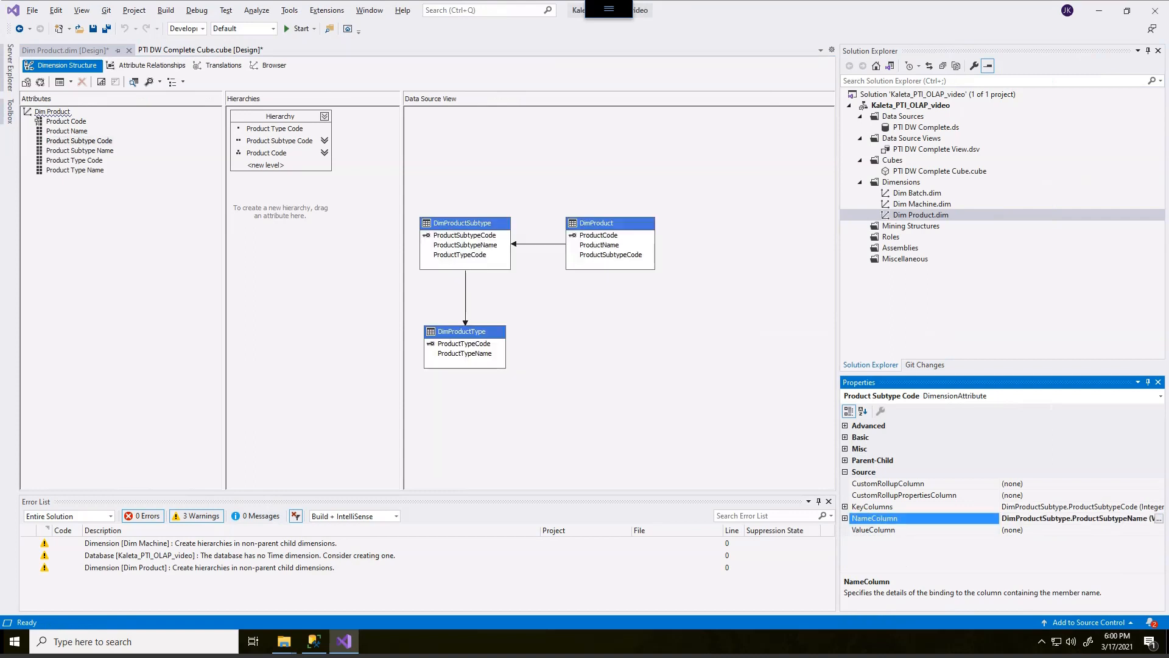
pyautogui.click(1042, 529)
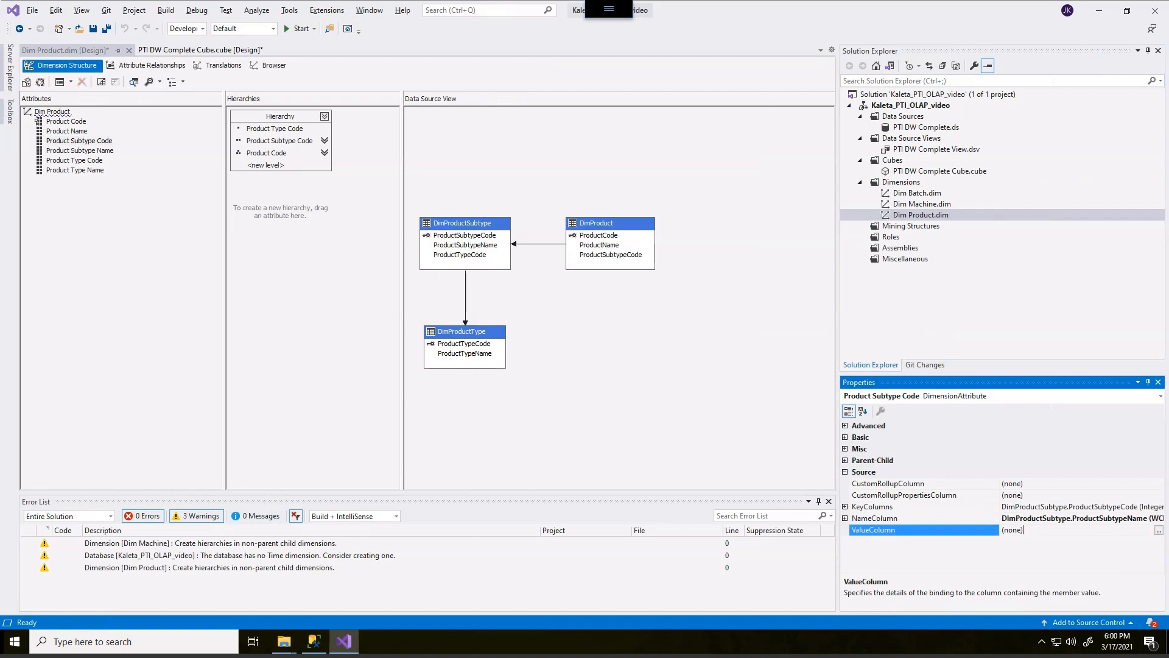
pyautogui.click(1158, 530)
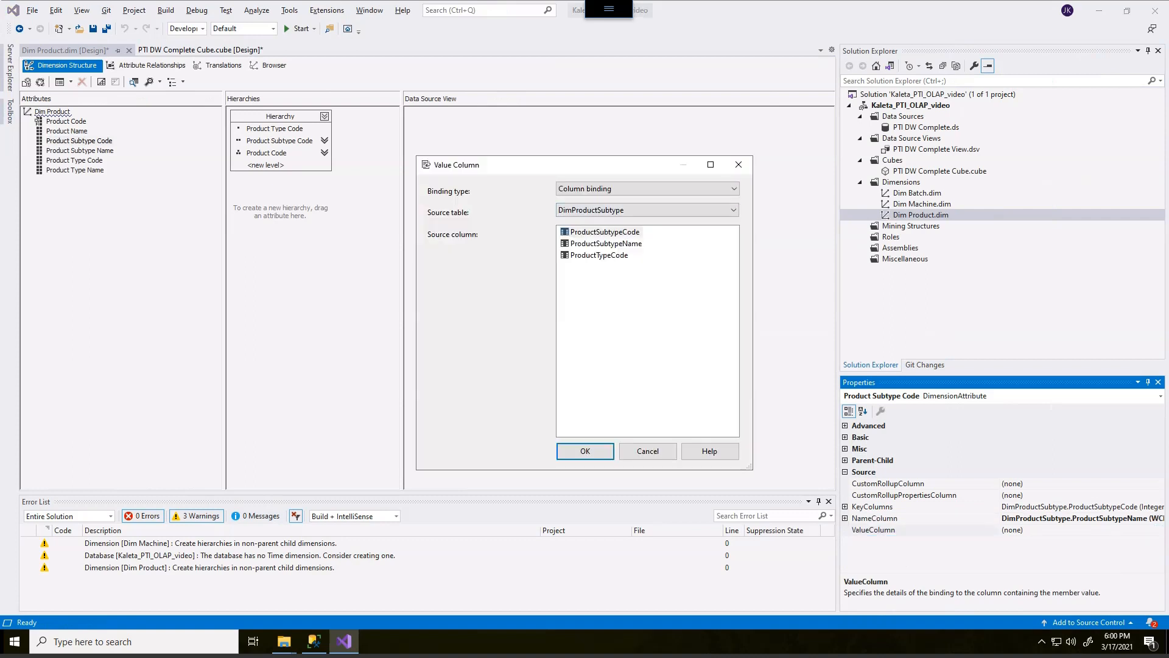
pyautogui.click(606, 244)
pyautogui.press('Return')
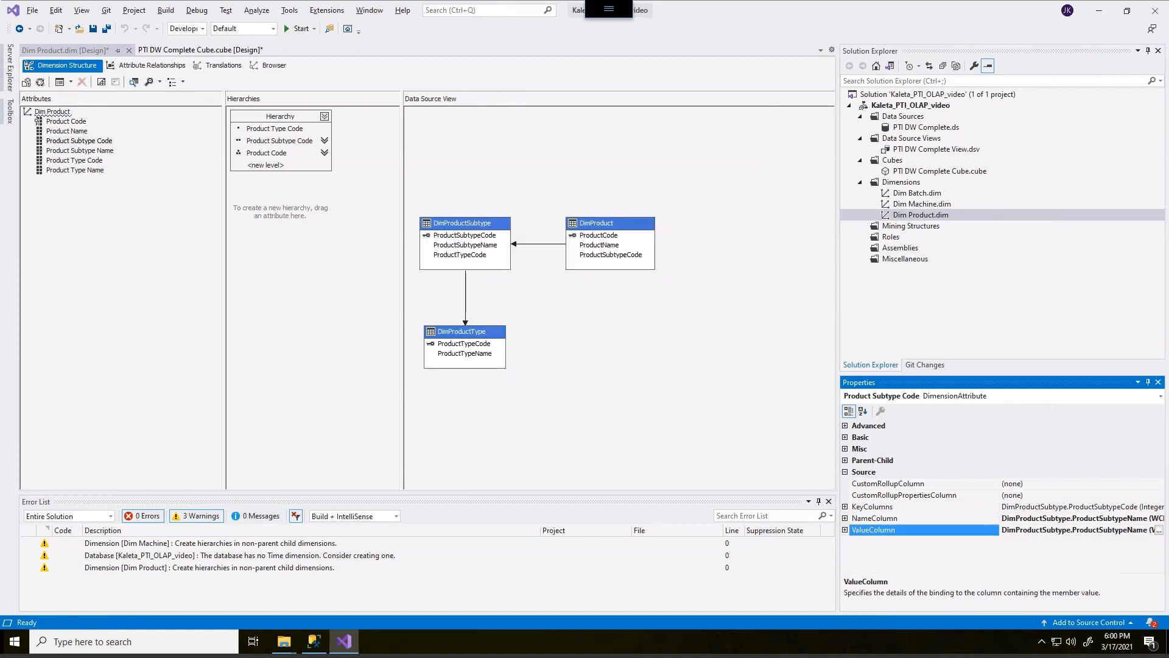
# Bind the Product Type Code attribute's NameColumn and ValueColumn to the ProductTypeName column of DimProductType.
pyautogui.click(75, 160)
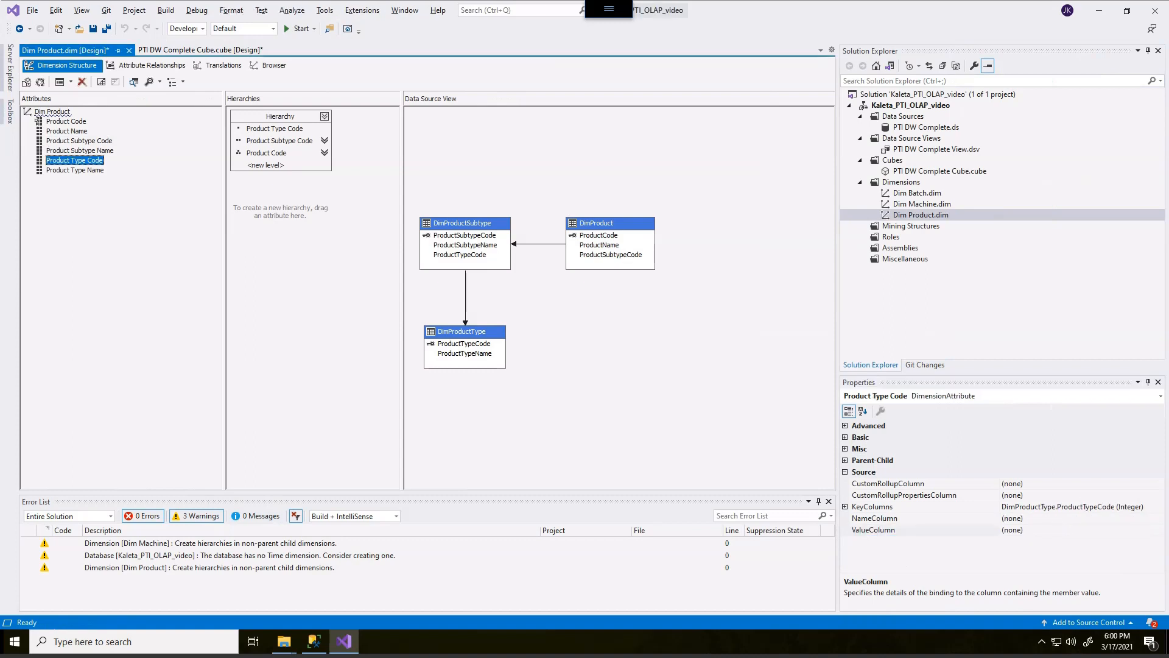
pyautogui.click(1012, 518)
pyautogui.click(1159, 518)
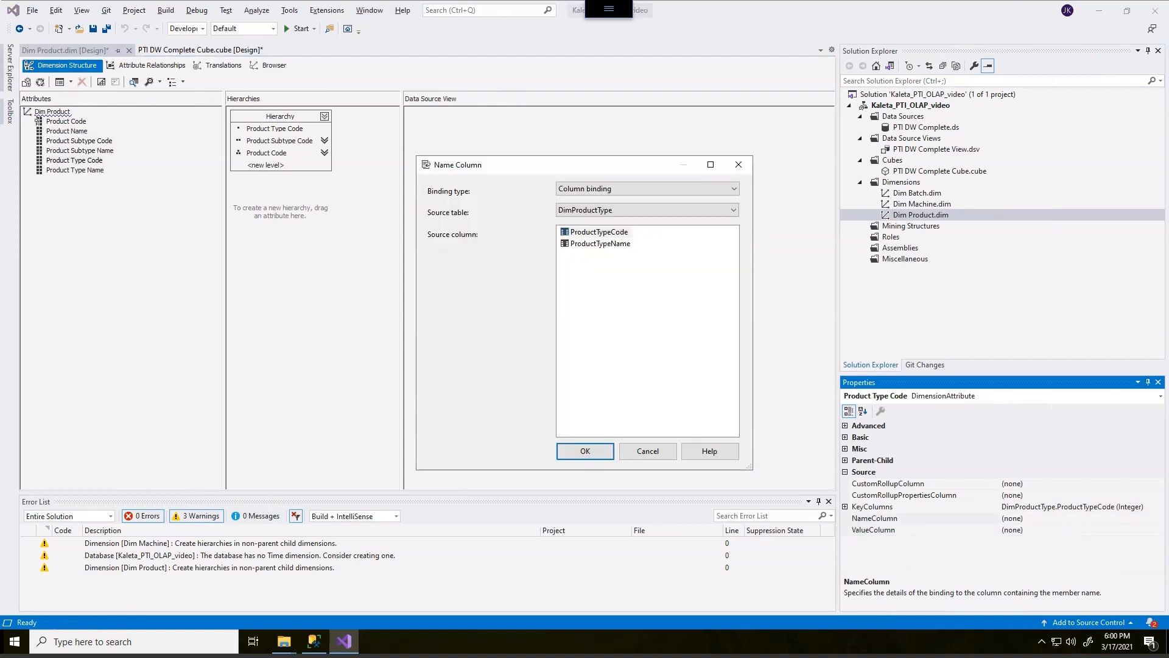
pyautogui.click(601, 243)
pyautogui.press('Return')
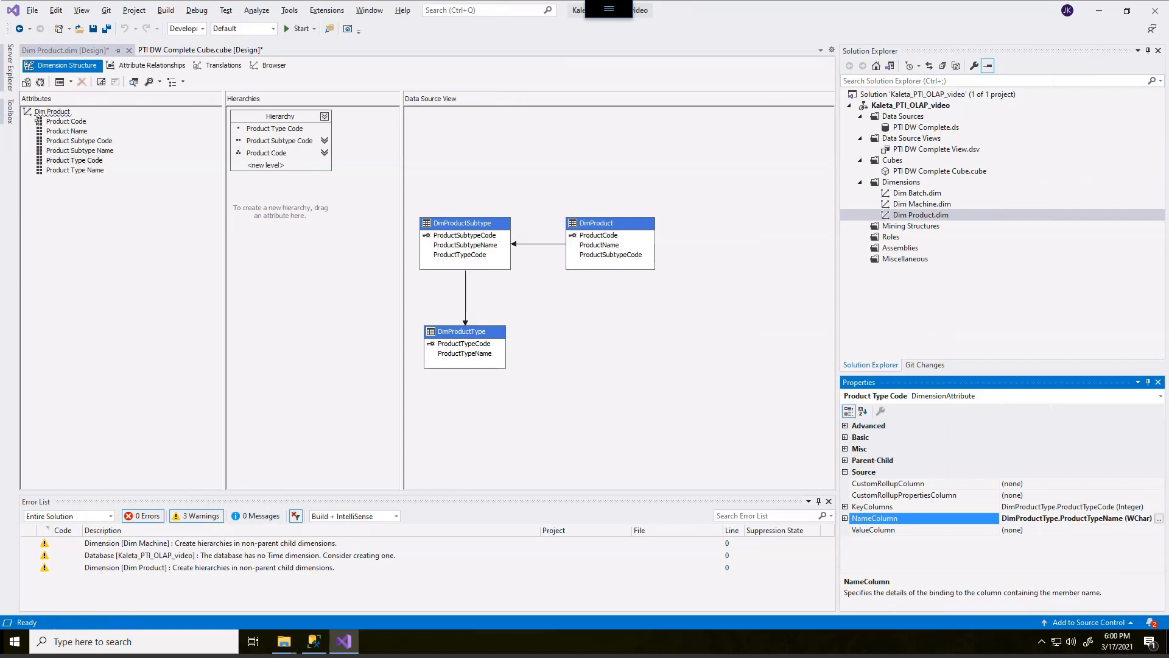
pyautogui.click(1048, 530)
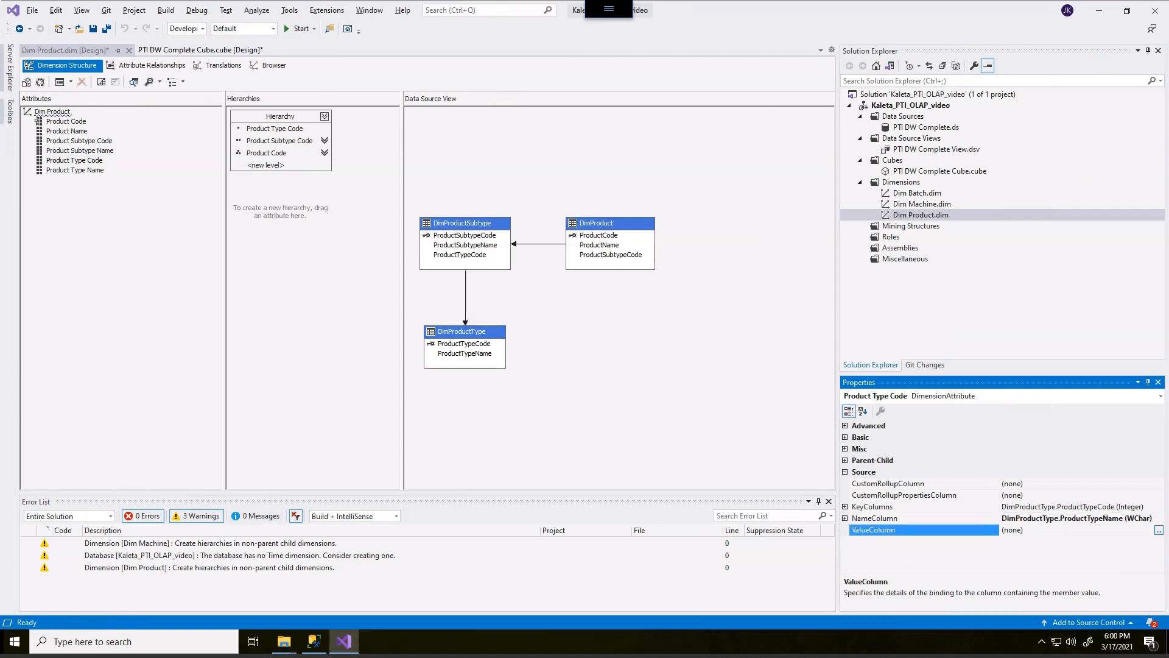
pyautogui.click(1158, 529)
pyautogui.click(599, 243)
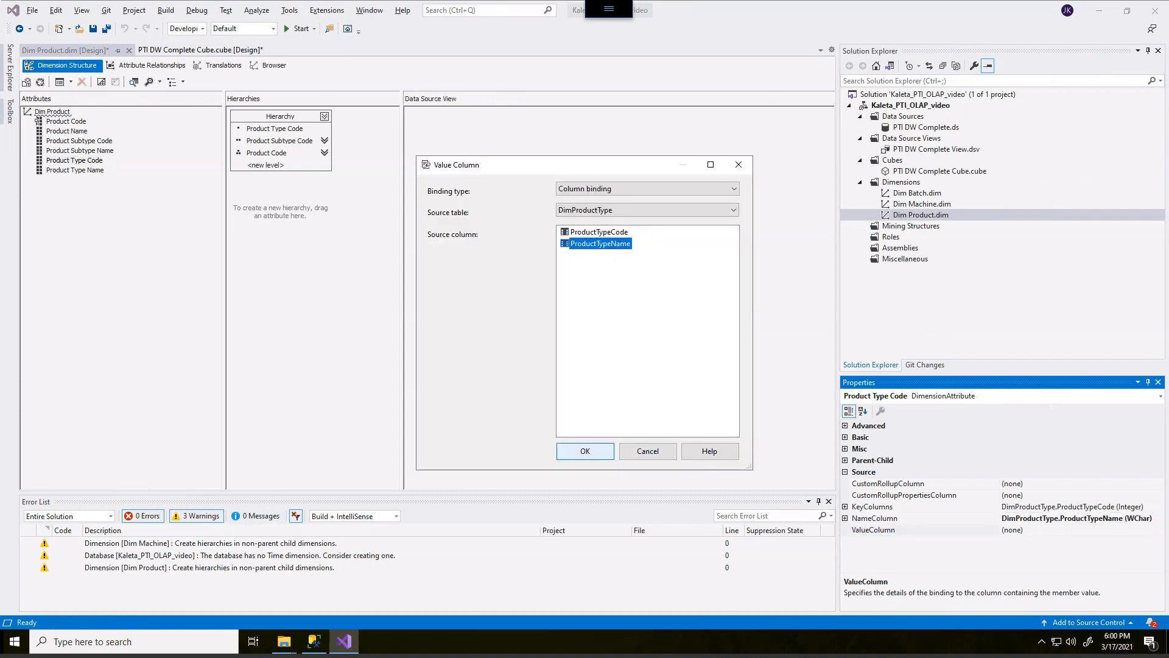
pyautogui.click(585, 451)
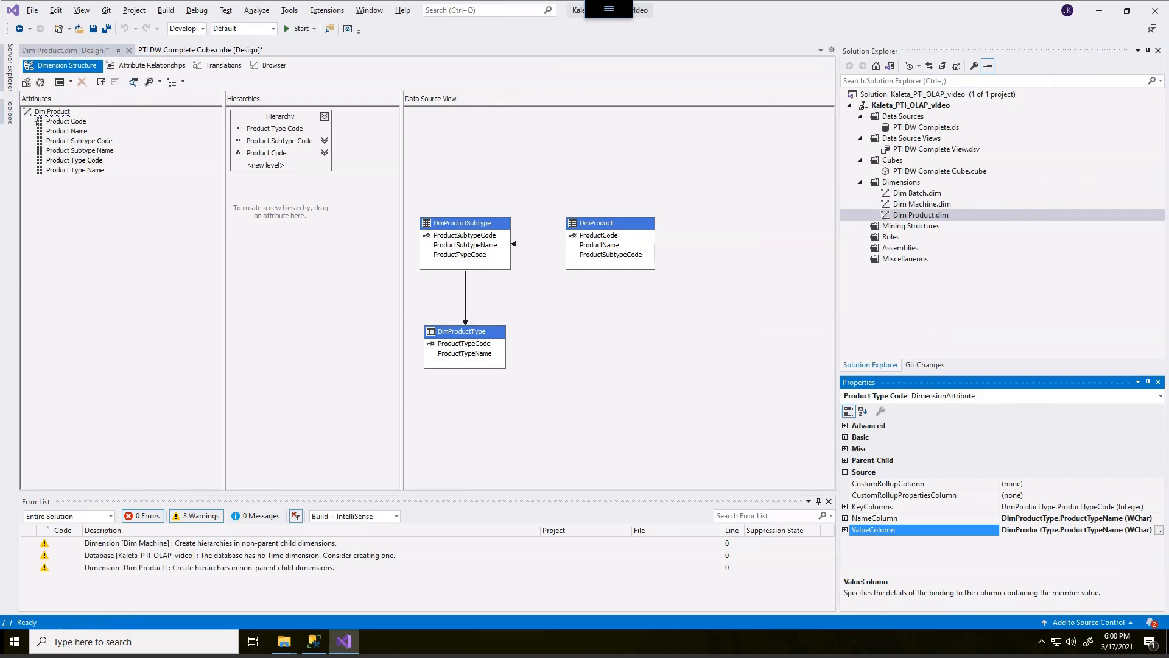
# Set the Product Type Code attribute's AttributeHierarchyVisible property to False.
pyautogui.click(845, 472)
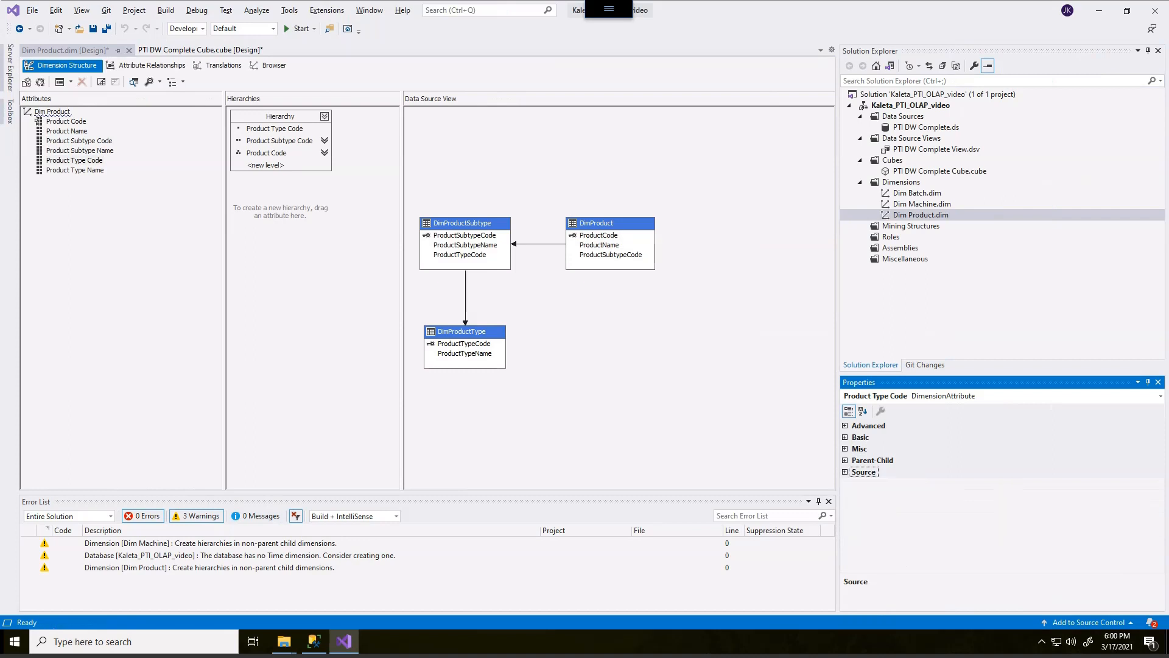
pyautogui.click(845, 425)
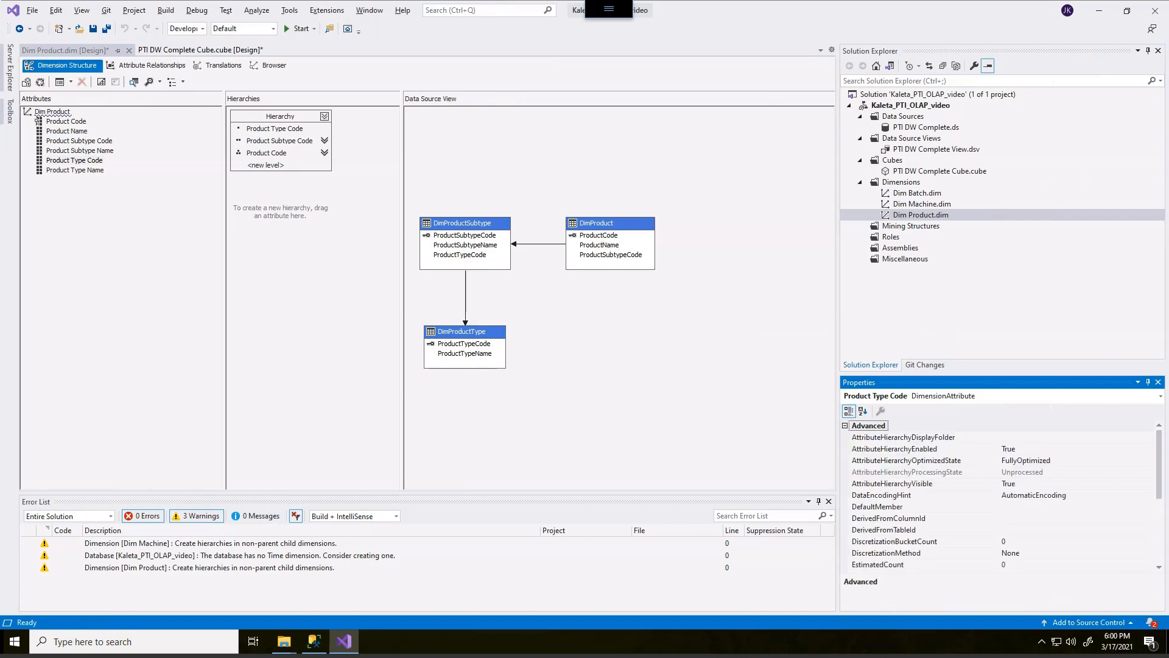
pyautogui.moveTo(888, 472)
pyautogui.mouseDown()
pyautogui.moveTo(863, 474)
pyautogui.moveTo(865, 496)
pyautogui.moveTo(935, 497)
pyautogui.moveTo(922, 478)
pyautogui.moveTo(870, 474)
pyautogui.mouseUp()
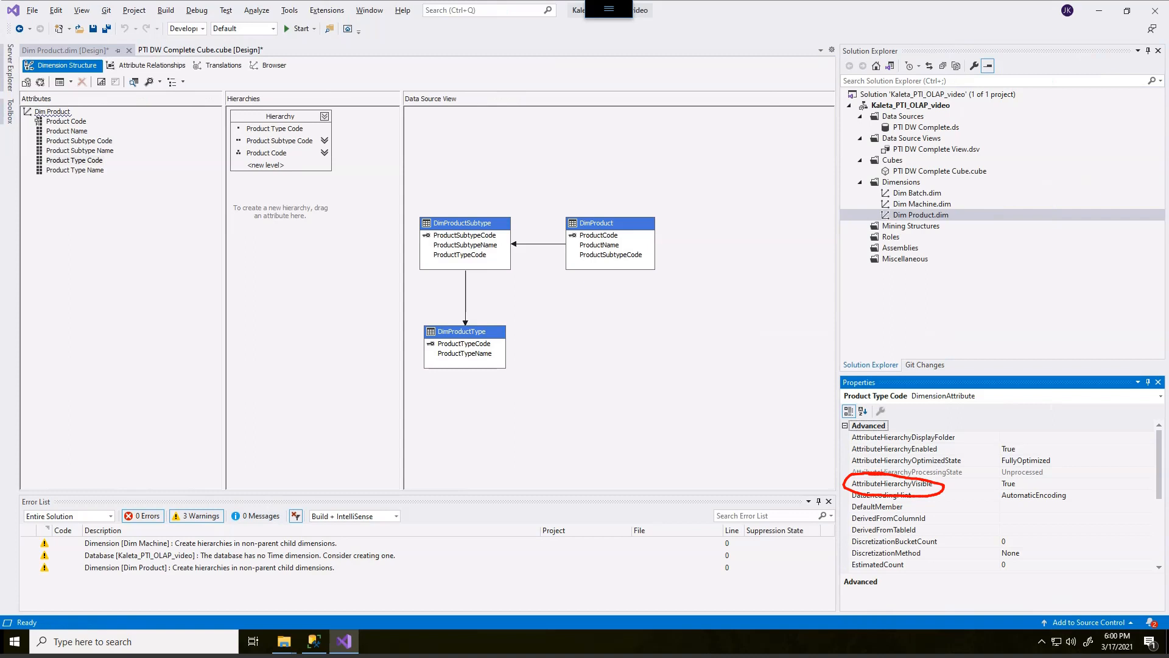
pyautogui.moveTo(964, 507)
pyautogui.mouseDown()
pyautogui.moveTo(1006, 484)
pyautogui.moveTo(1002, 498)
pyautogui.mouseUp()
pyautogui.press('Escape')
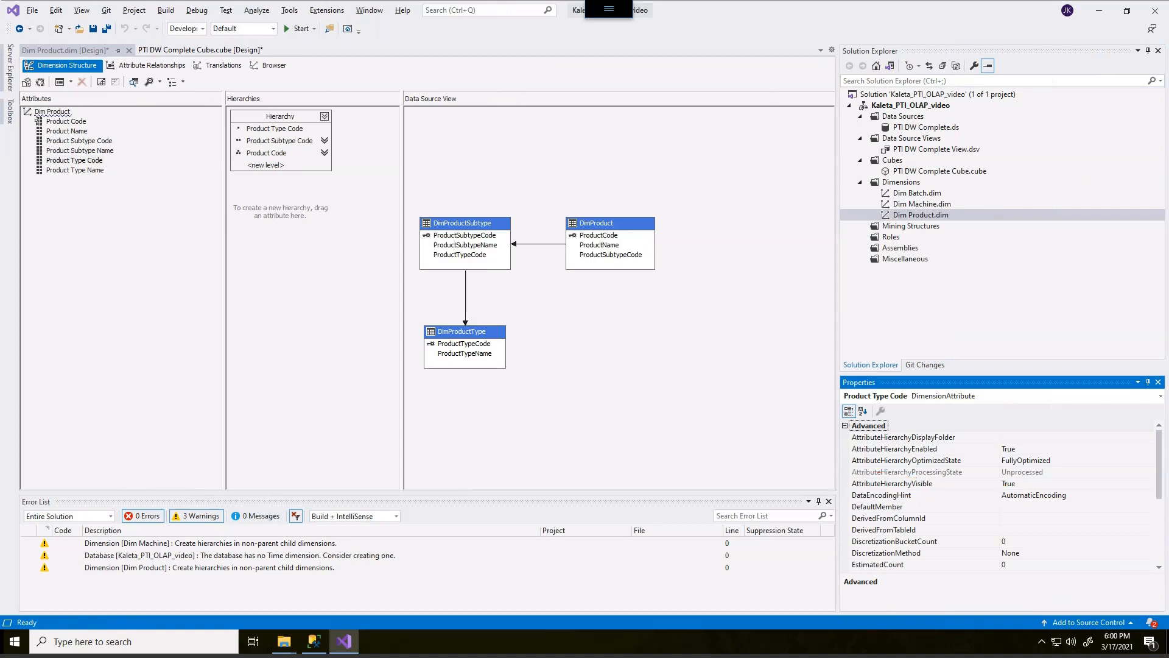
pyautogui.moveTo(864, 381)
pyautogui.mouseDown()
pyautogui.moveTo(892, 412)
pyautogui.moveTo(851, 378)
pyautogui.mouseUp()
pyautogui.press('Escape')
pyautogui.click(901, 484)
pyautogui.click(1148, 484)
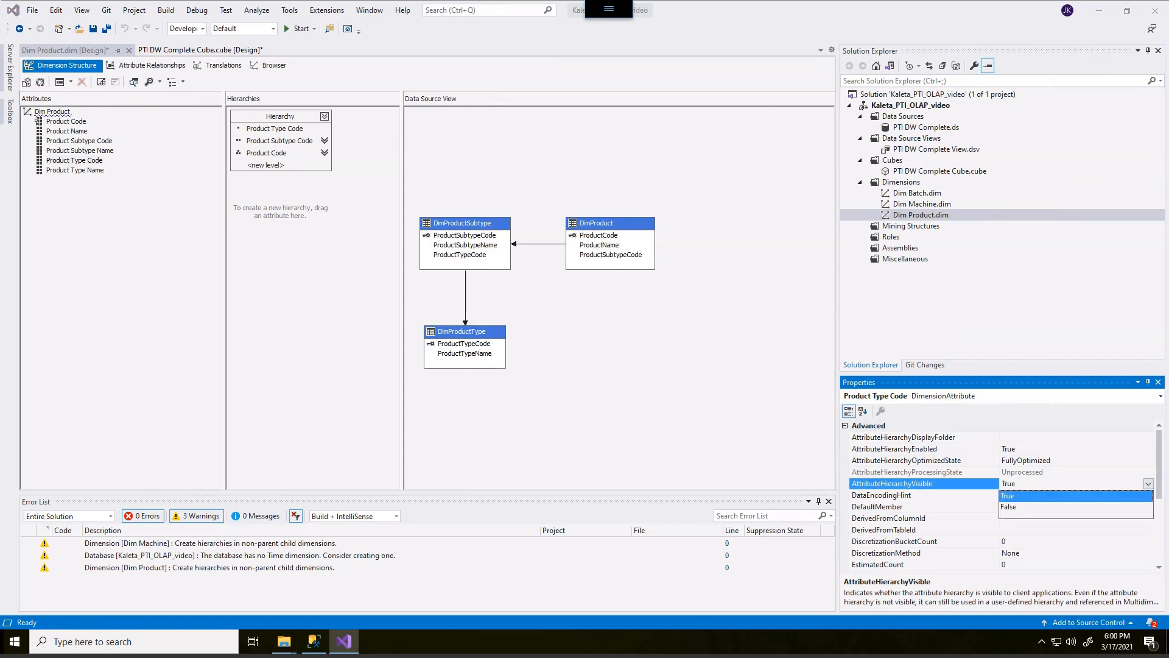
pyautogui.click(1009, 507)
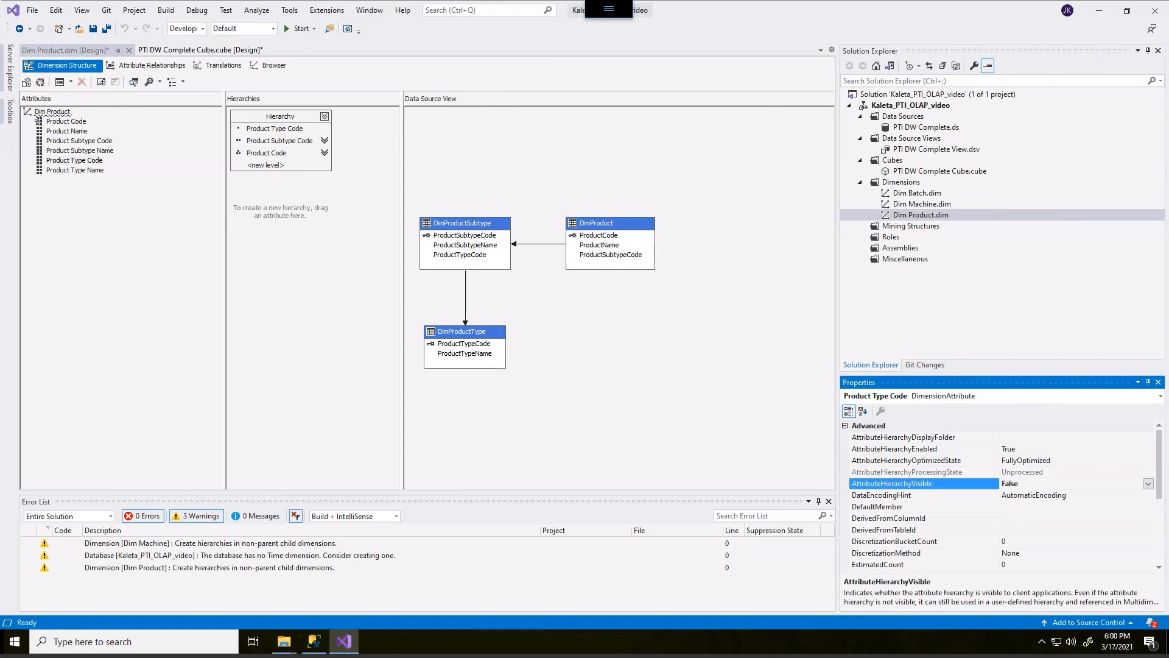
# Set AttributeHierarchyVisible to False for the Product Subtype Code and Product Code attributes as well.
pyautogui.click(79, 141)
pyautogui.click(1148, 484)
pyautogui.click(1072, 506)
pyautogui.click(39, 121)
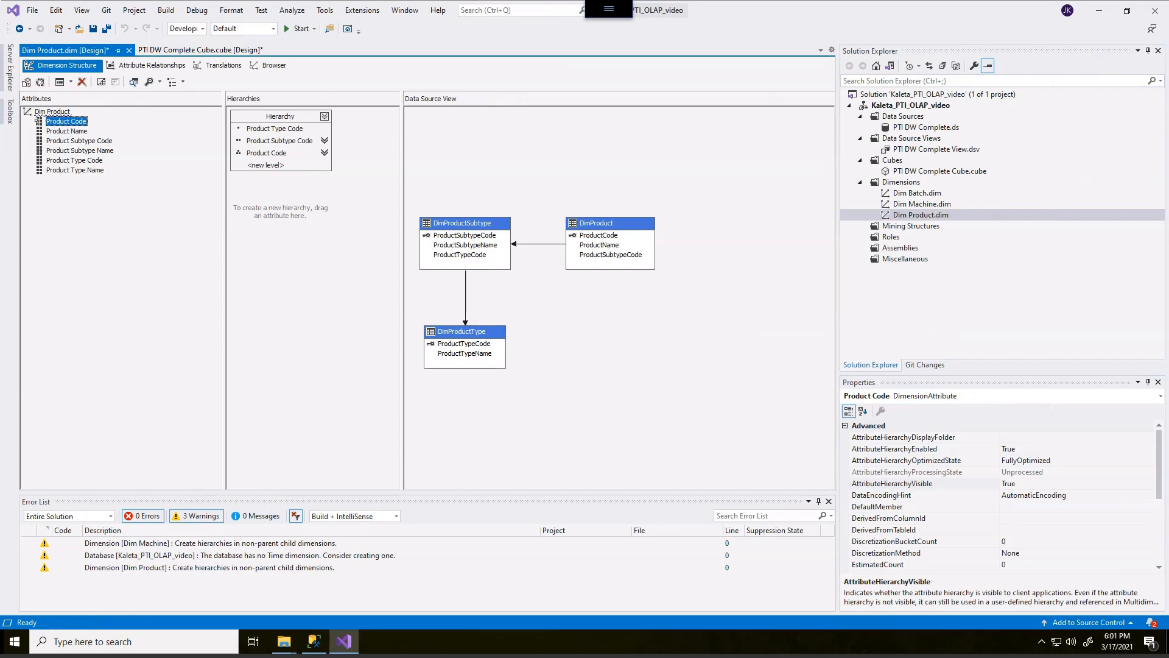
pyautogui.click(901, 483)
pyautogui.click(1149, 483)
pyautogui.click(1072, 506)
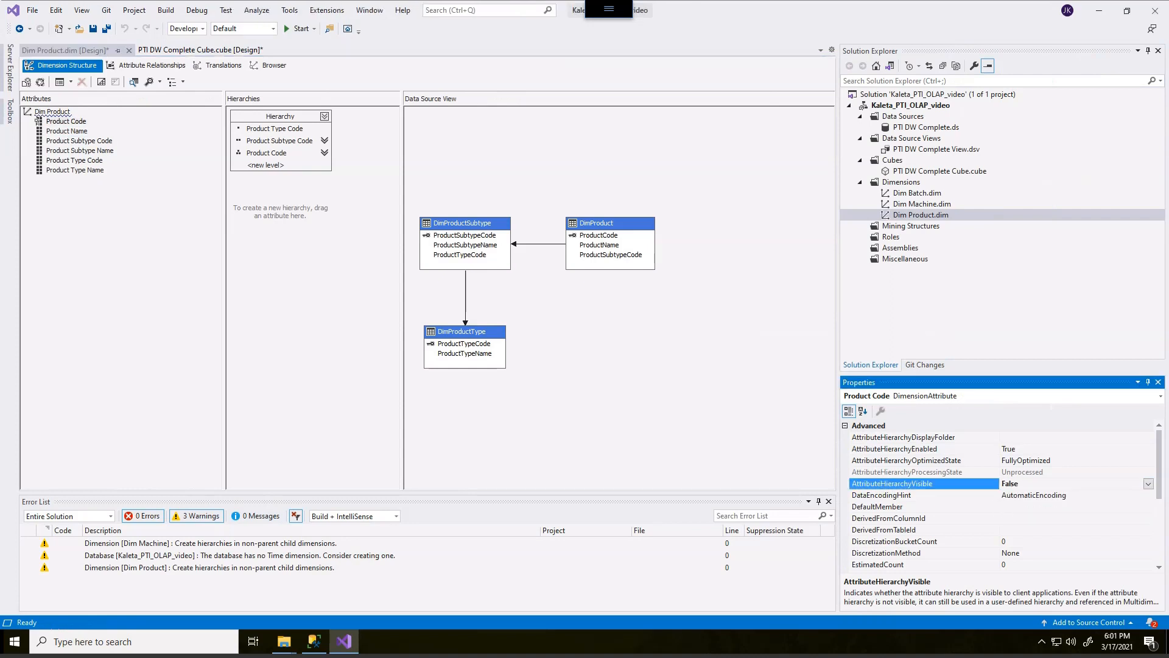
# Rename the hierarchy in the Hierarchies pane to Product Hierarchy.
pyautogui.click(122, 238)
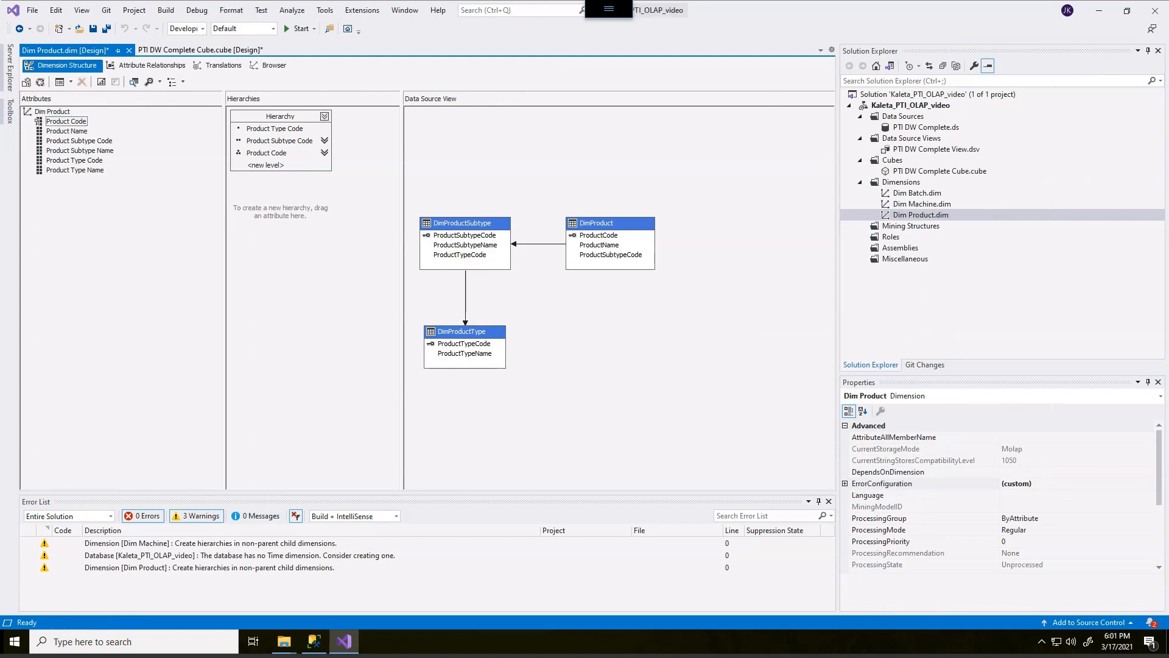
pyautogui.press('alt')
pyautogui.moveTo(296, 101)
pyautogui.mouseDown()
pyautogui.moveTo(300, 88)
pyautogui.moveTo(247, 101)
pyautogui.mouseUp()
pyautogui.press('Escape')
pyautogui.click(280, 117)
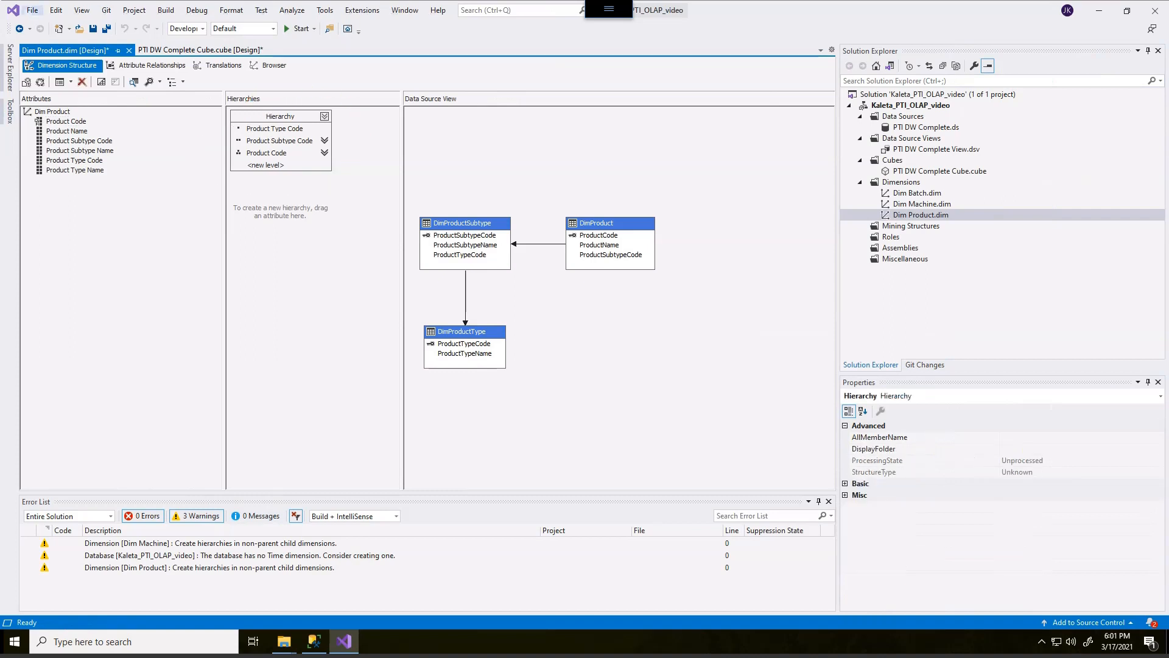
pyautogui.press('alt')
pyautogui.click(845, 483)
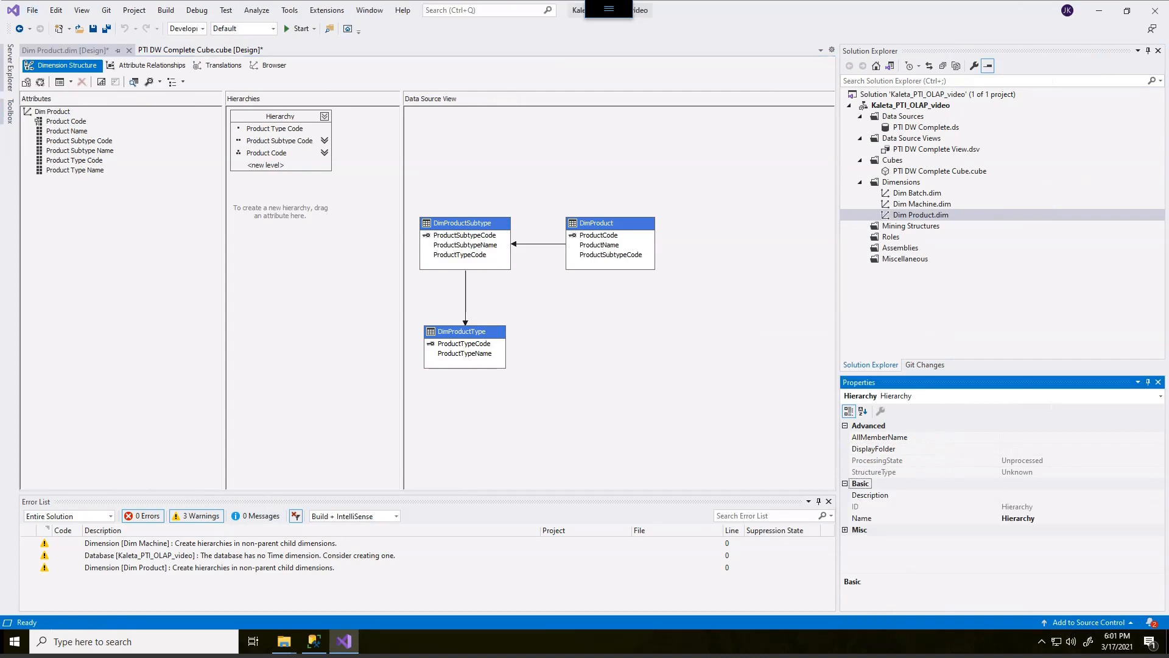
pyautogui.moveTo(867, 510)
pyautogui.mouseDown()
pyautogui.moveTo(925, 541)
pyautogui.moveTo(1019, 504)
pyautogui.moveTo(841, 508)
pyautogui.mouseUp()
pyautogui.press('Escape')
pyautogui.click(862, 518)
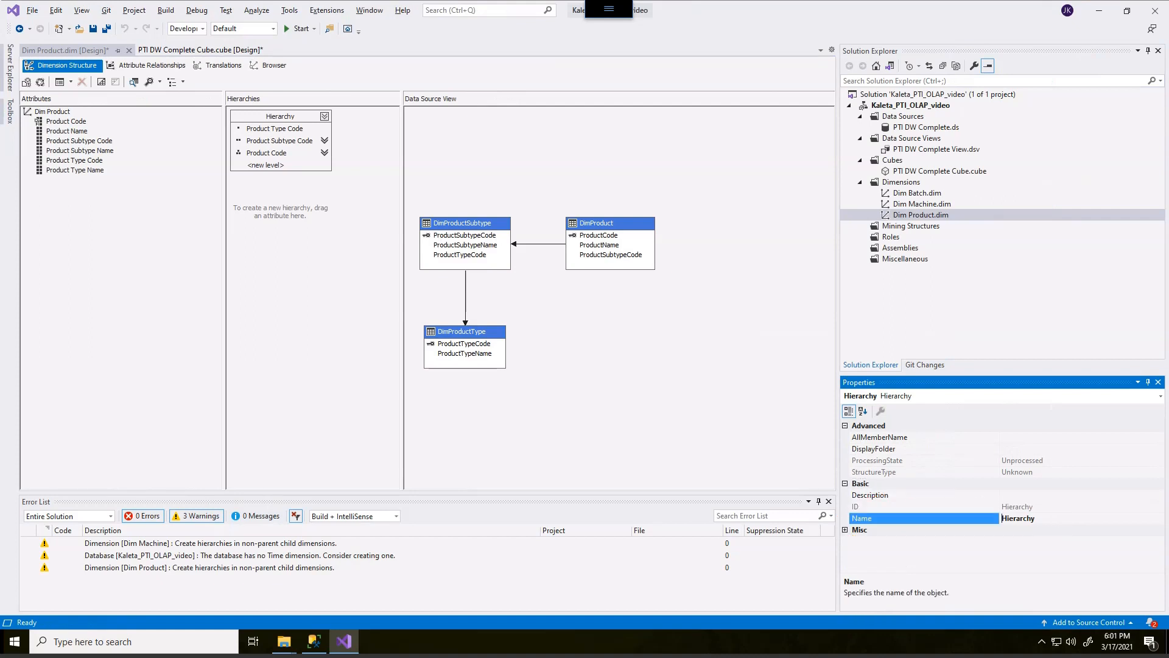
pyautogui.write('Product')
pyautogui.press('Return')
pyautogui.moveTo(300, 101)
pyautogui.mouseDown()
pyautogui.moveTo(262, 89)
pyautogui.moveTo(331, 105)
pyautogui.moveTo(264, 97)
pyautogui.mouseUp()
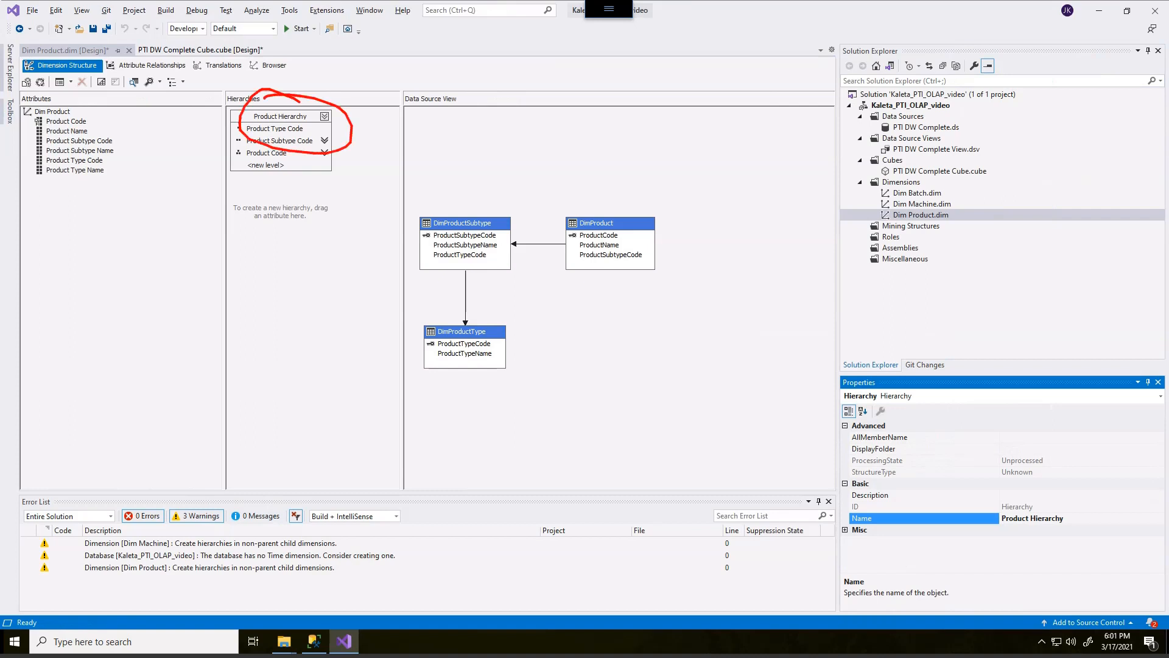